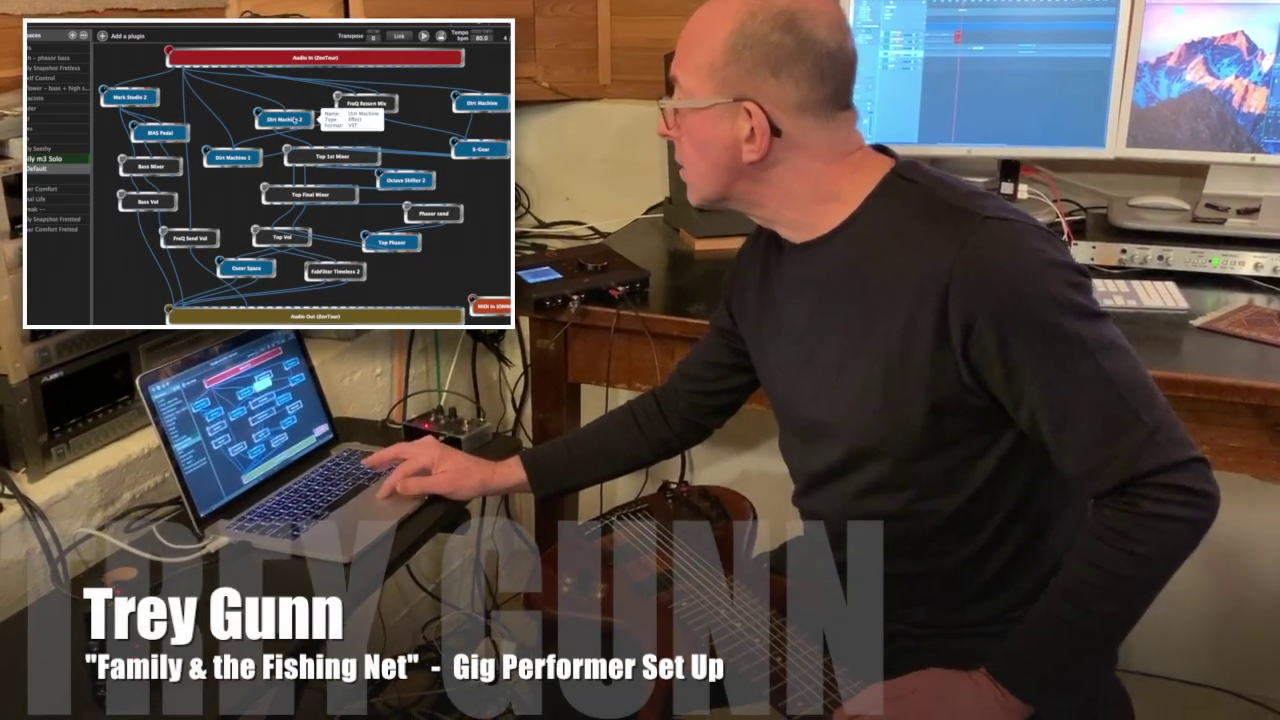
# Step: Nudge the Dirt Machine 2 block slightly left and down in the Family m3 Solo wiring view
pyautogui.moveTo(282, 119); pyautogui.dragTo(268, 122)
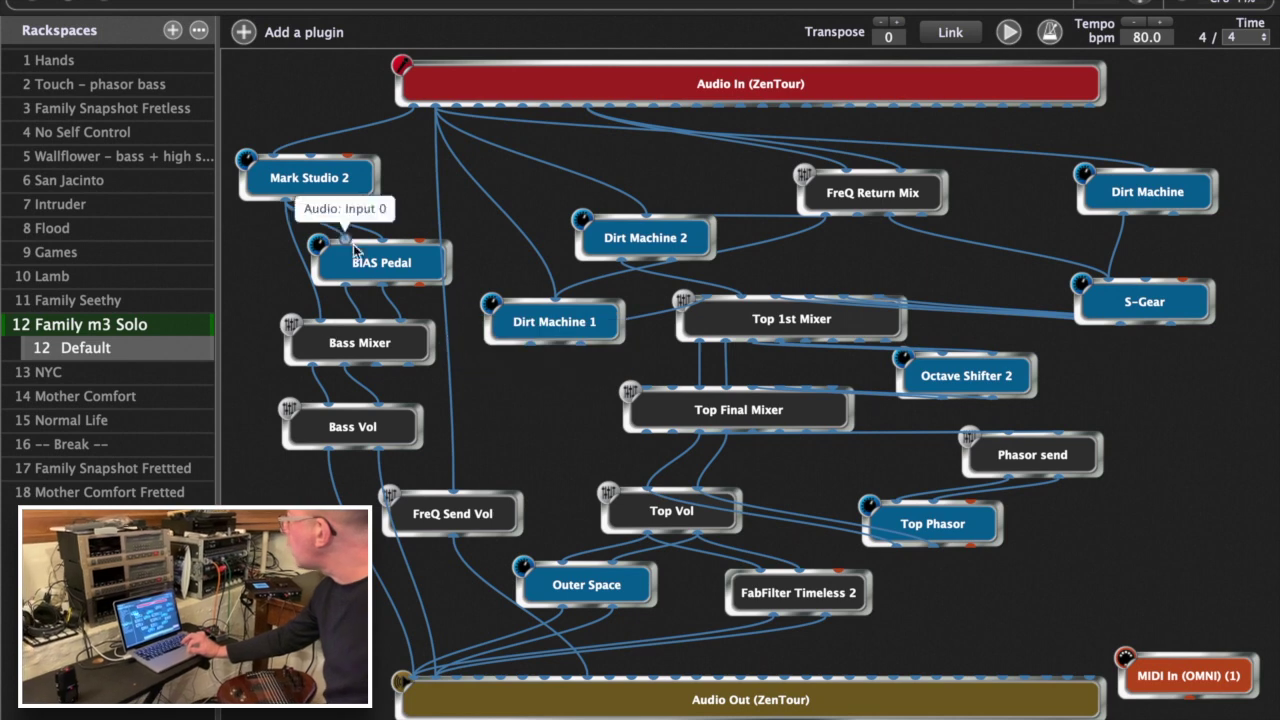
pyautogui.doubleClick(379, 355)
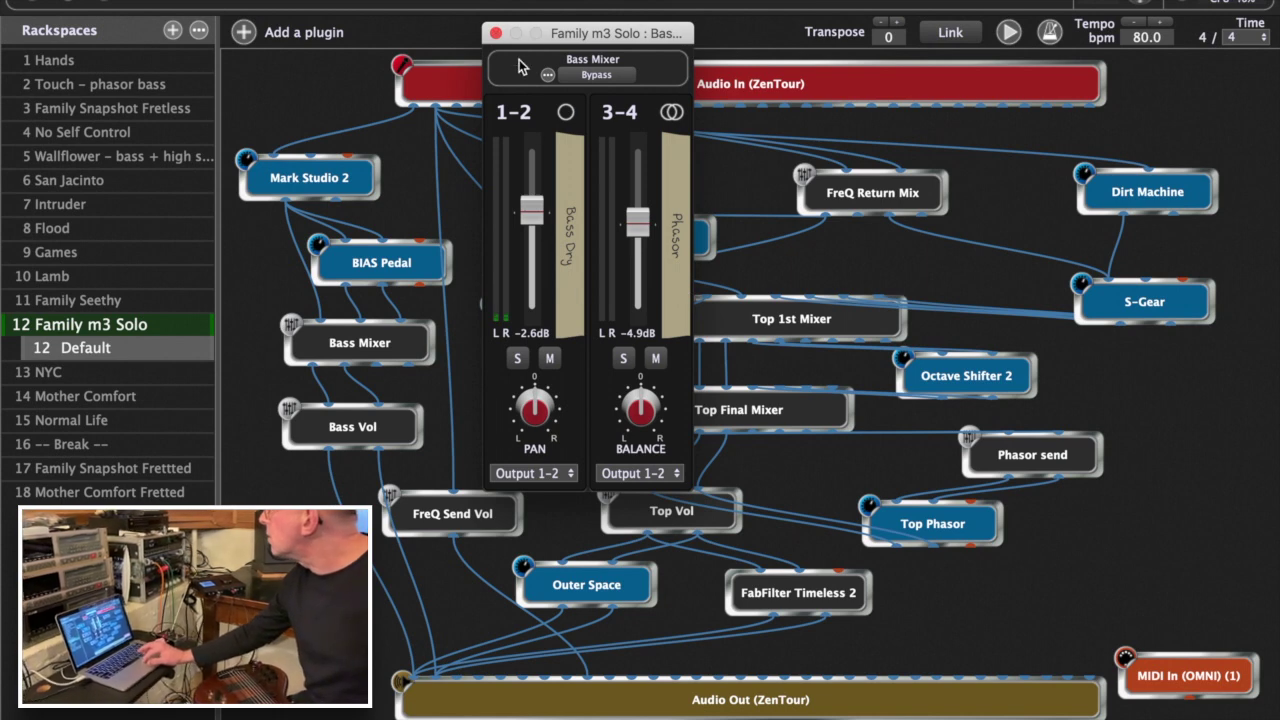
pyautogui.click(495, 33)
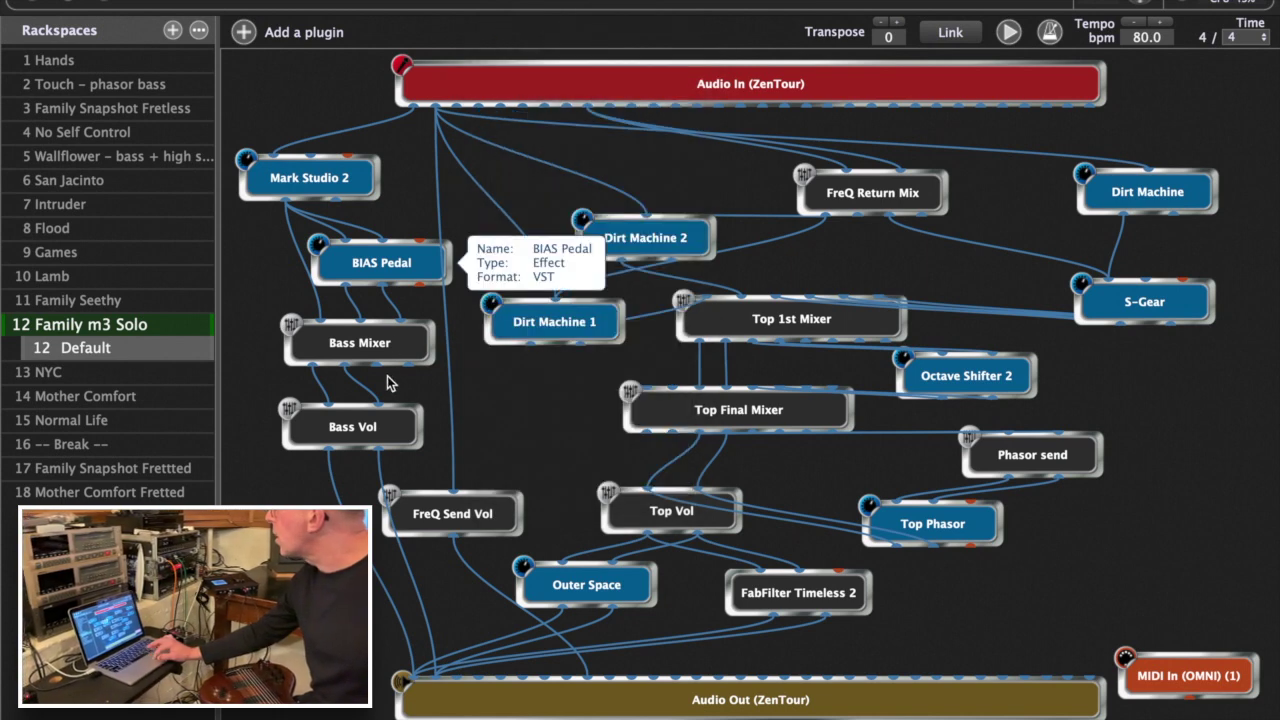
pyautogui.doubleClick(351, 430)
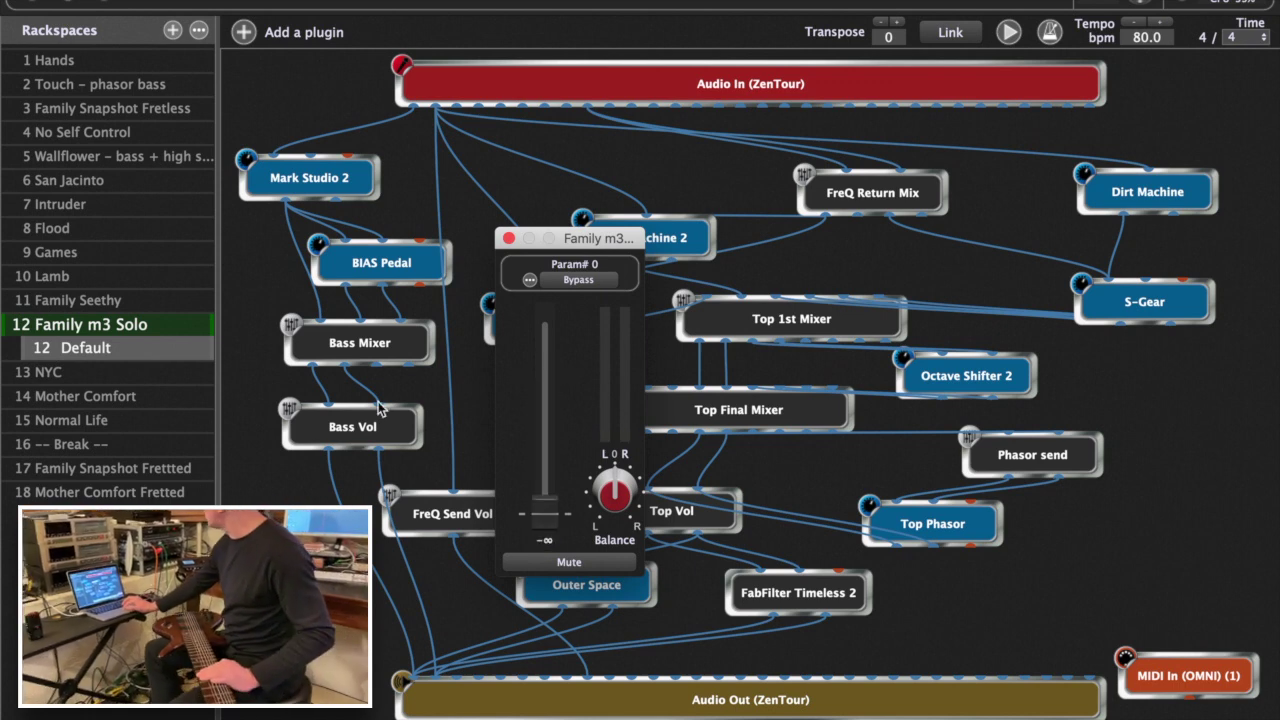
pyautogui.click(511, 239)
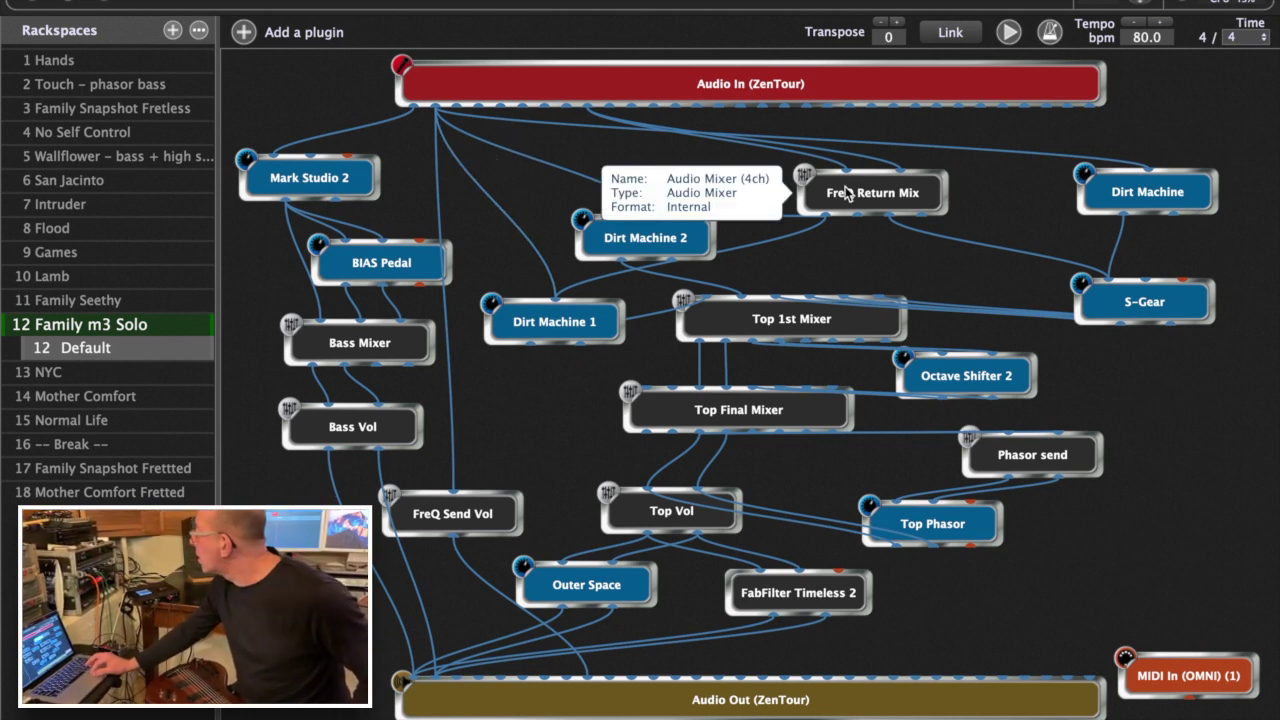
pyautogui.moveTo(867, 190)
pyautogui.mouseDown()
pyautogui.moveTo(816, 210)
pyautogui.moveTo(870, 183)
pyautogui.mouseUp()
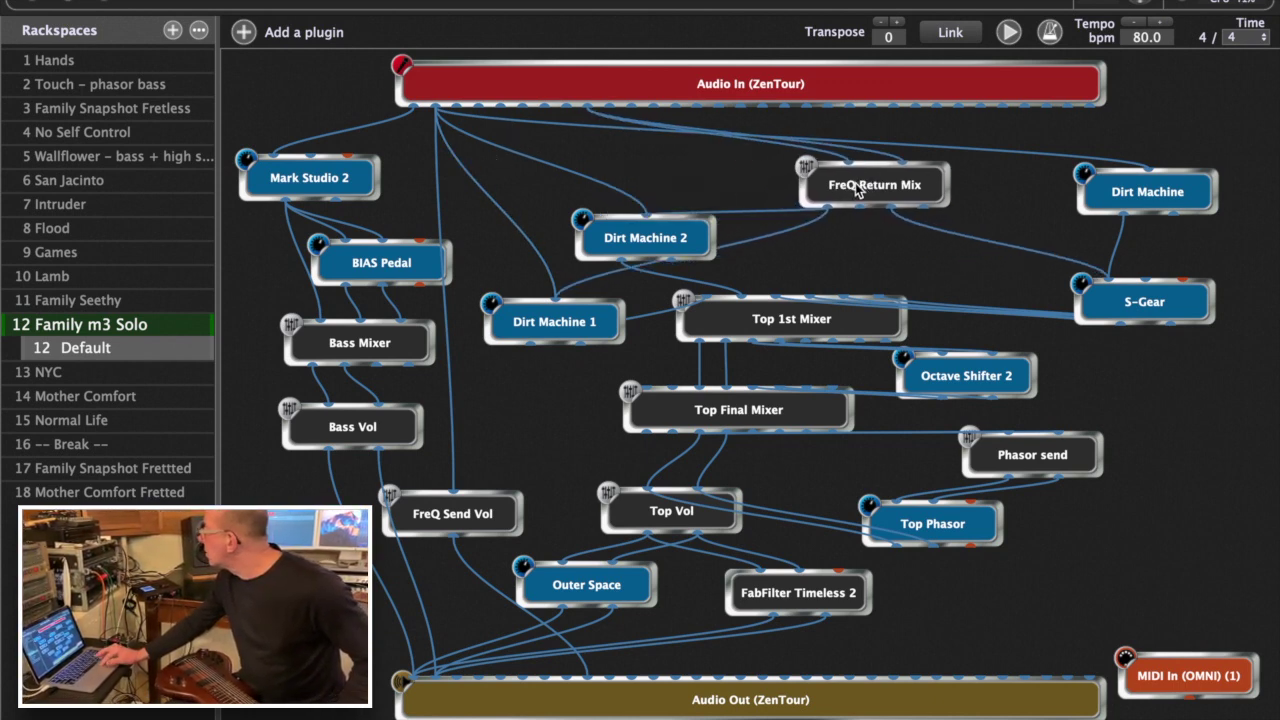
# Step: Reposition FreQ Return Mix, bring S-Gear up under it, and lower Octave Shifter 2 and Top Final Mixer slightly
pyautogui.moveTo(1125, 201); pyautogui.dragTo(1080, 228)
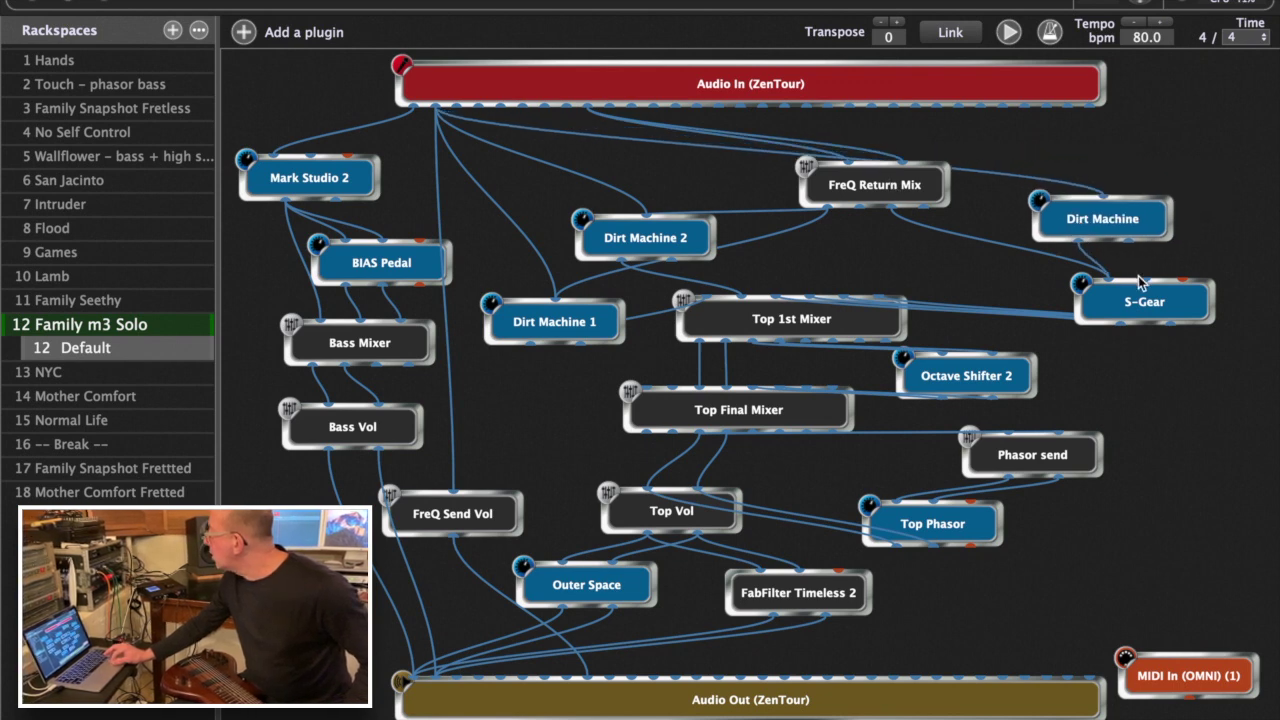
pyautogui.moveTo(1143, 305); pyautogui.dragTo(940, 258)
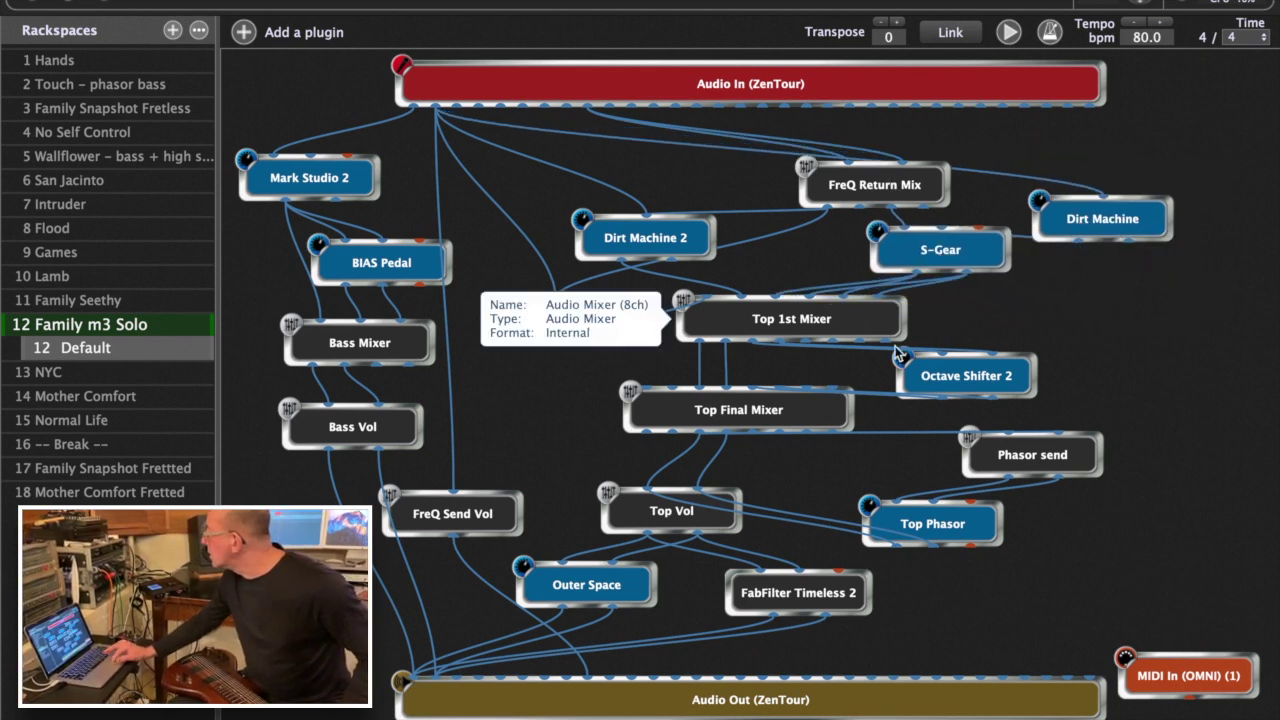
pyautogui.moveTo(958, 379); pyautogui.dragTo(947, 387)
pyautogui.moveTo(785, 409); pyautogui.dragTo(785, 424)
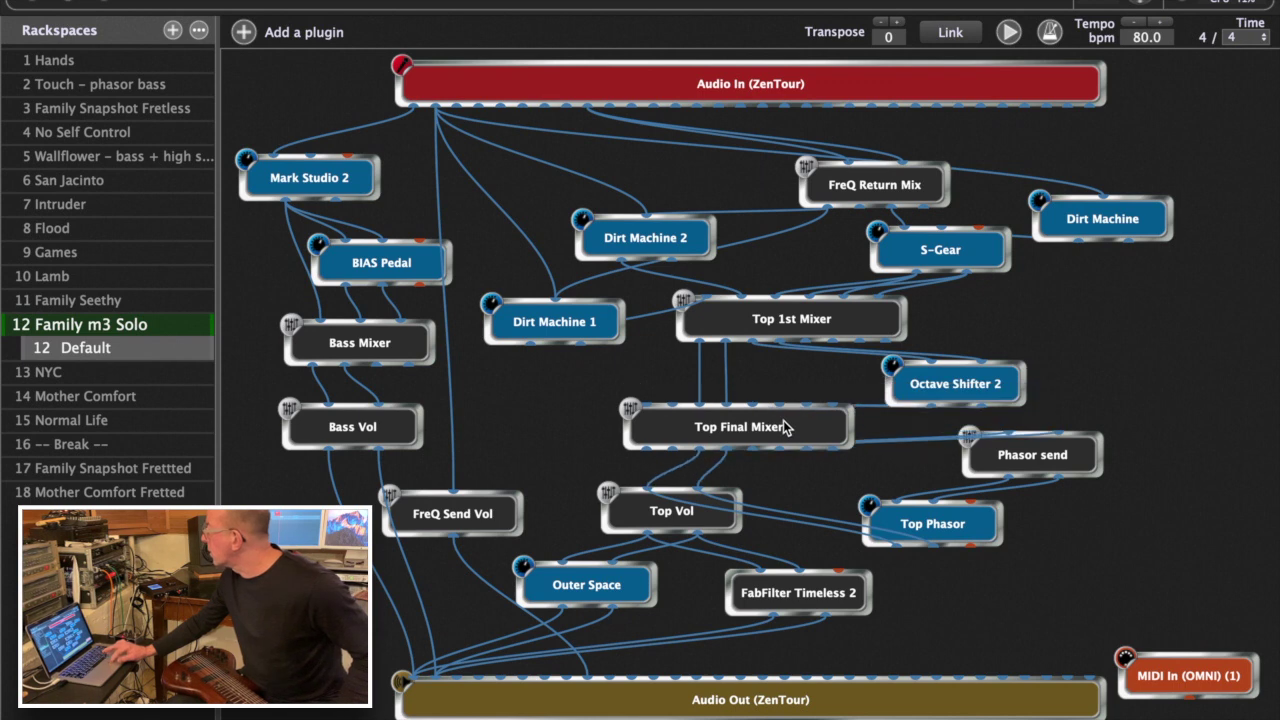
# Step: Move FreQ Return Mix toward the upper right and Dirt Machine above S-Gear, then view Dirt Machine 1's editor
pyautogui.moveTo(902, 183); pyautogui.dragTo(805, 201)
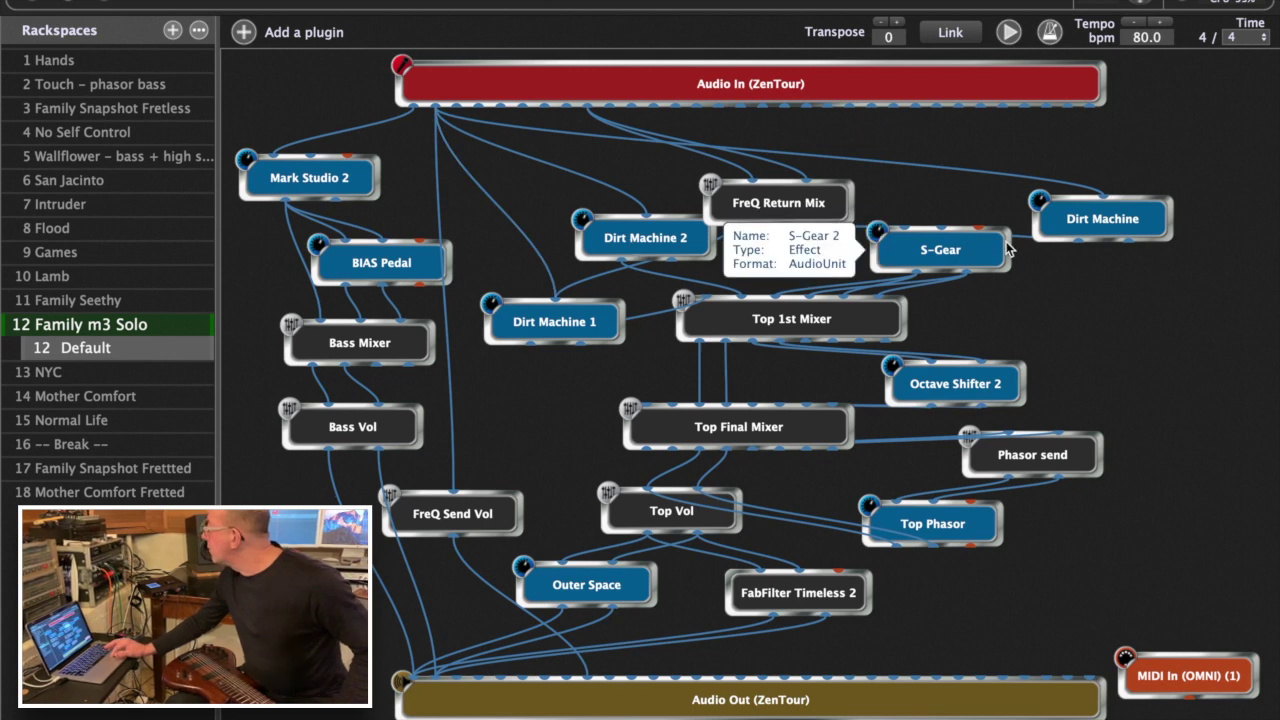
pyautogui.moveTo(1087, 226); pyautogui.dragTo(1008, 173)
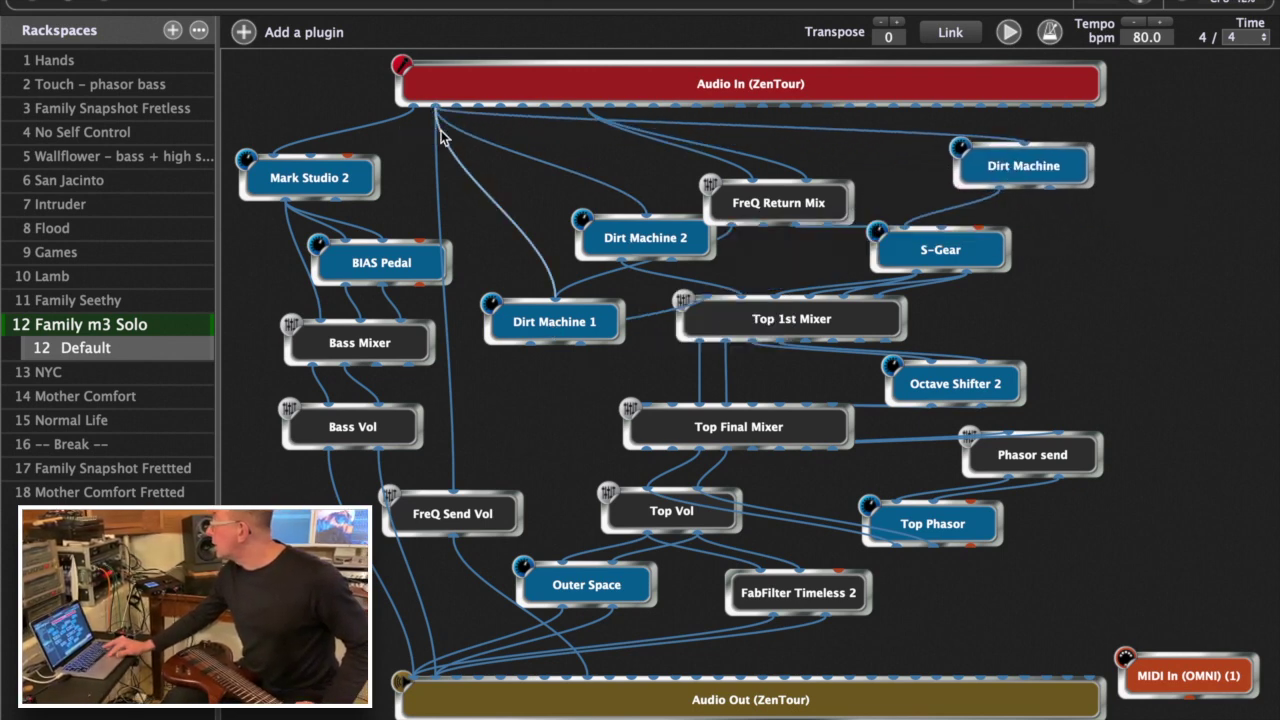
pyautogui.doubleClick(568, 328)
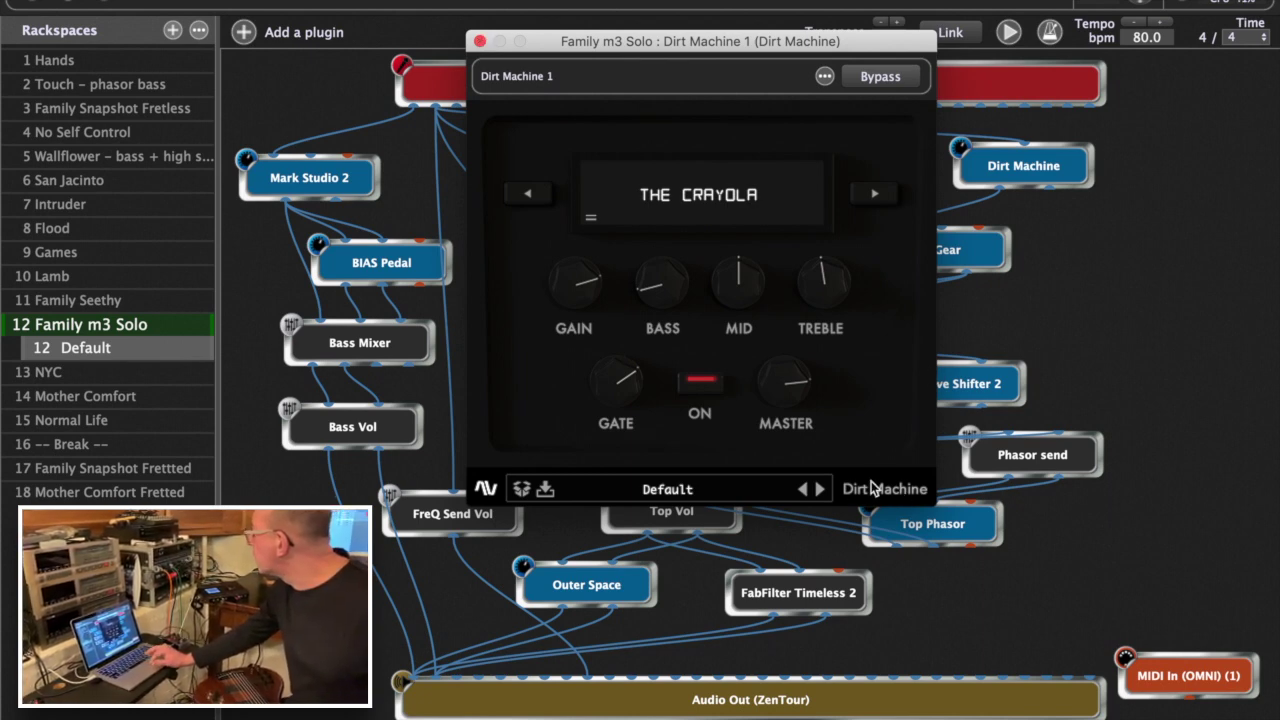
# Step: Close the Dirt Machine 1 editor and nudge Dirt Machine 2 slightly up and left
pyautogui.click(480, 41)
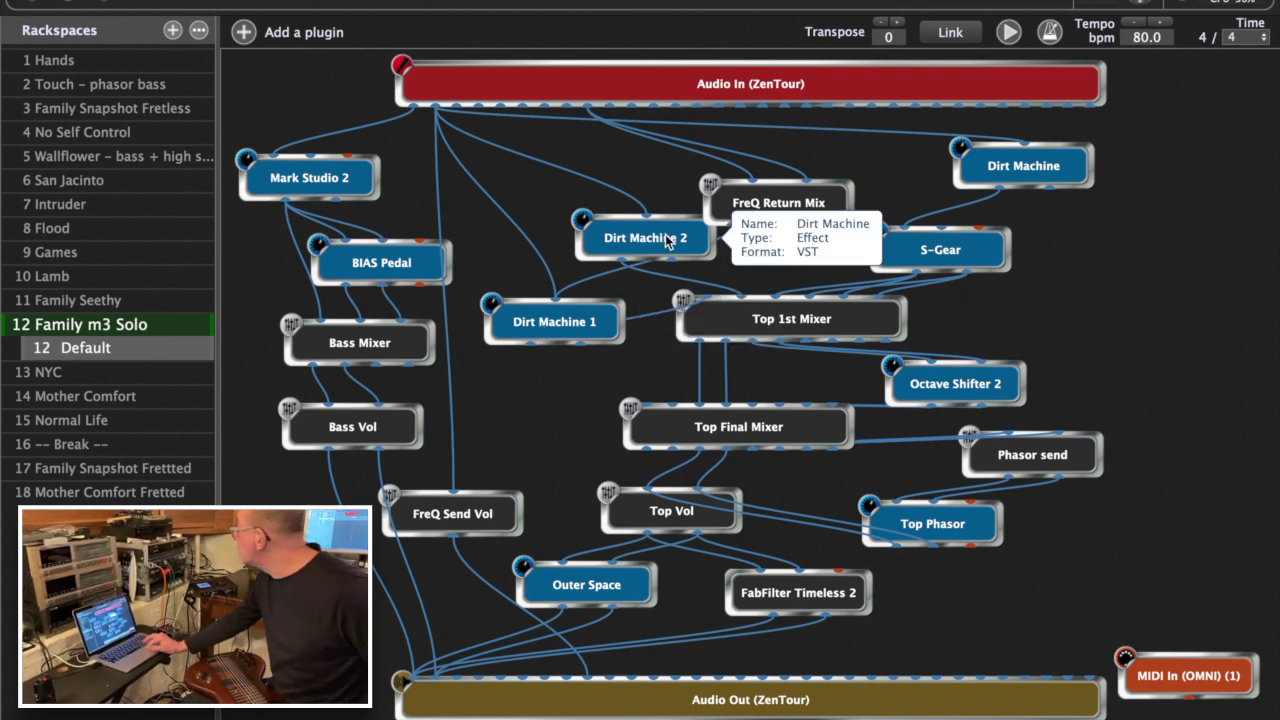
pyautogui.moveTo(640, 242); pyautogui.dragTo(625, 219)
pyautogui.doubleClick(762, 322)
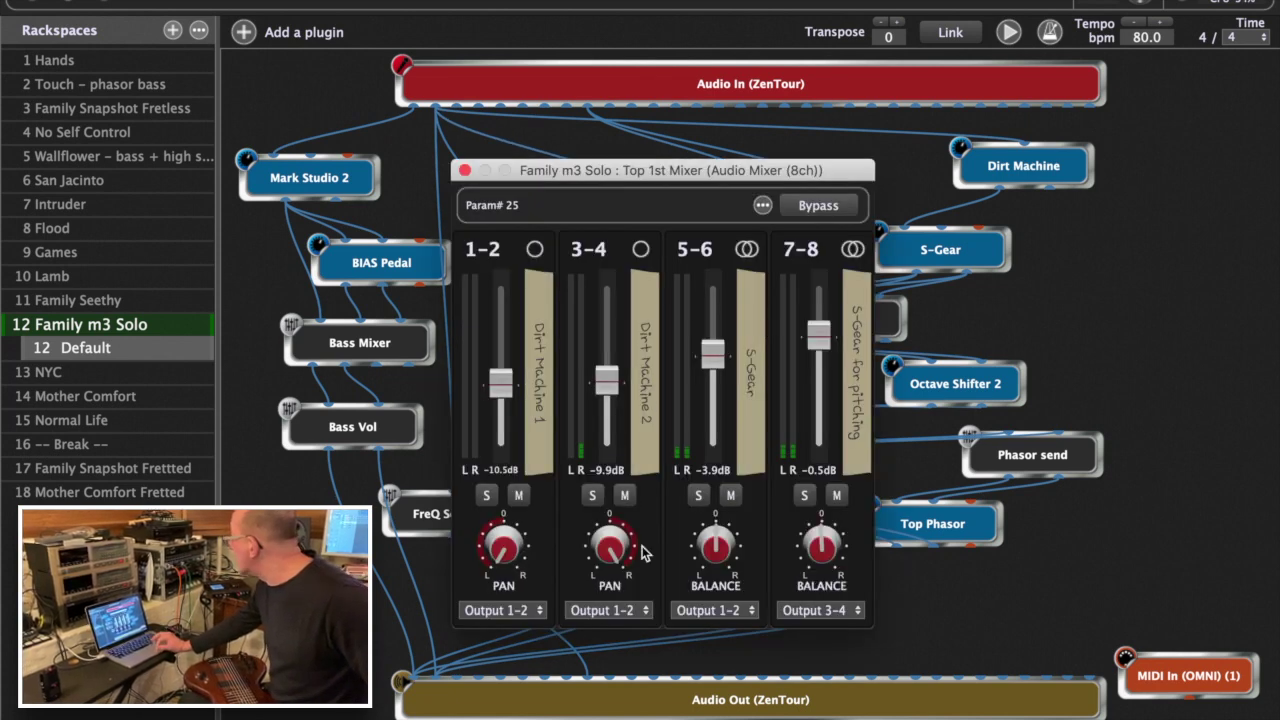
pyautogui.moveTo(533, 171); pyautogui.dragTo(539, 243)
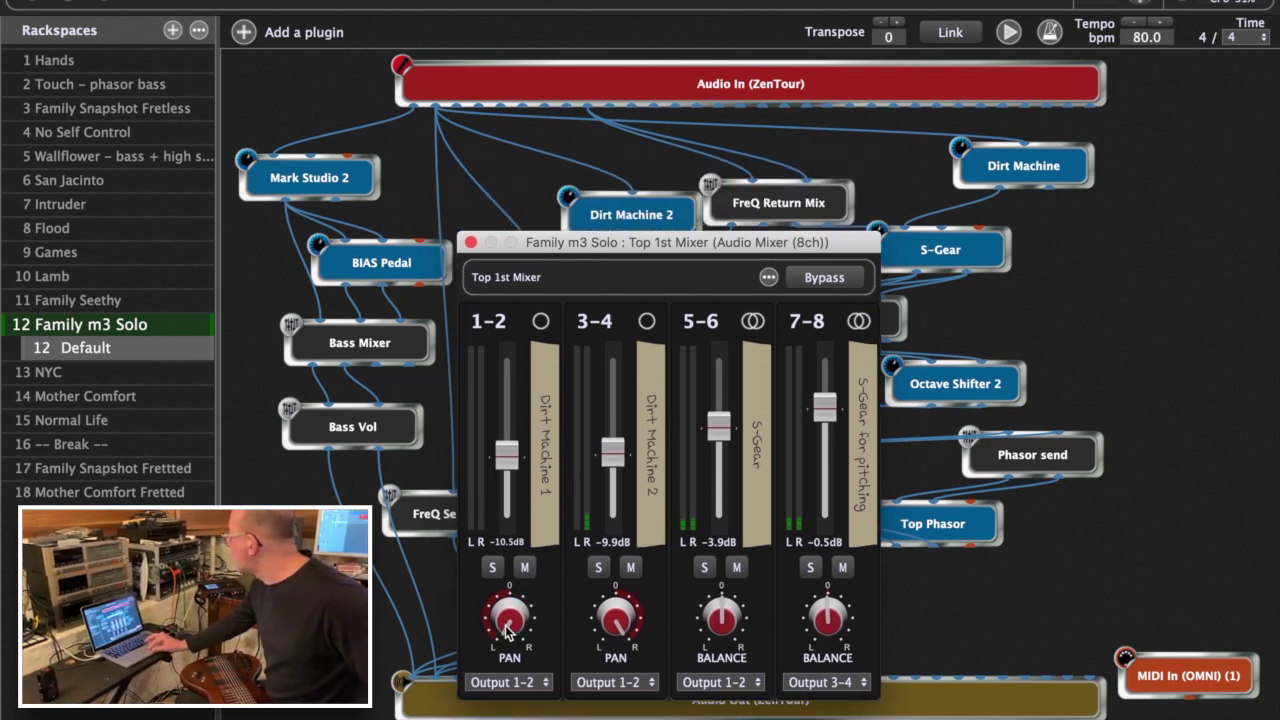
pyautogui.click(471, 242)
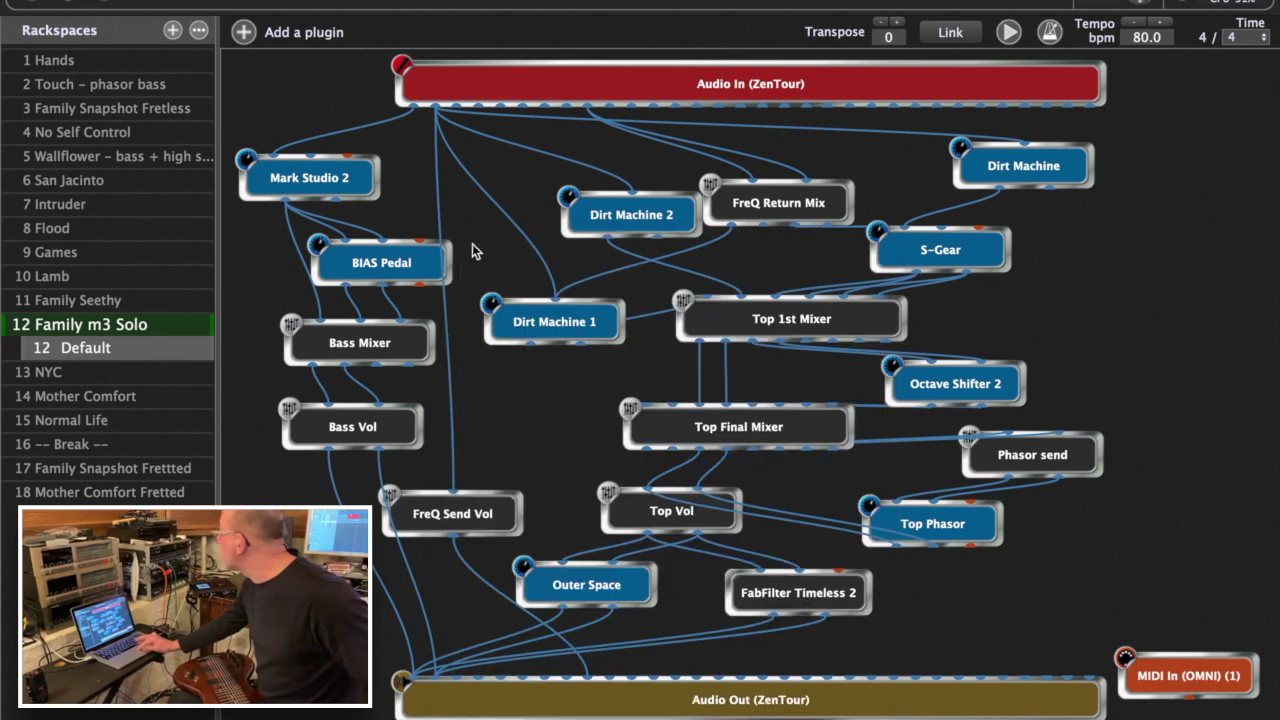
pyautogui.doubleClick(1023, 168)
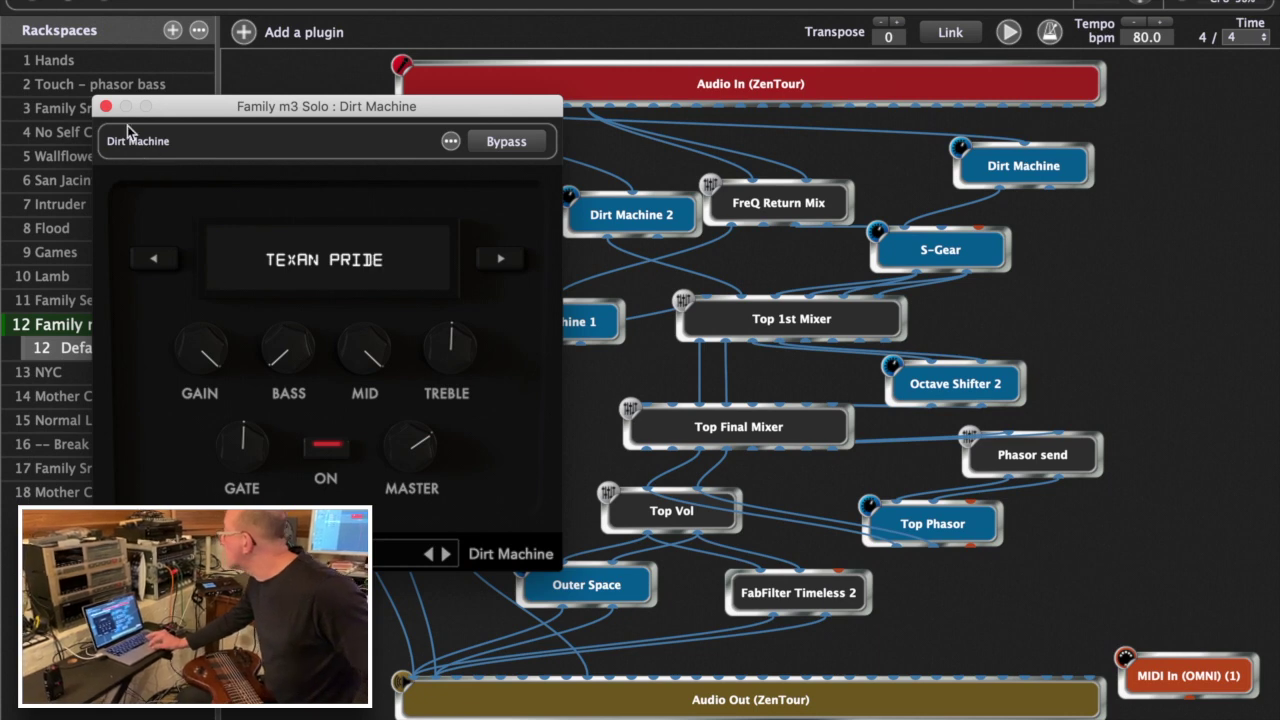
# Step: Close Dirt Machine, glance at the S-Gear amp editor, then nudge S-Gear up-left toward Dirt Machine
pyautogui.click(106, 106)
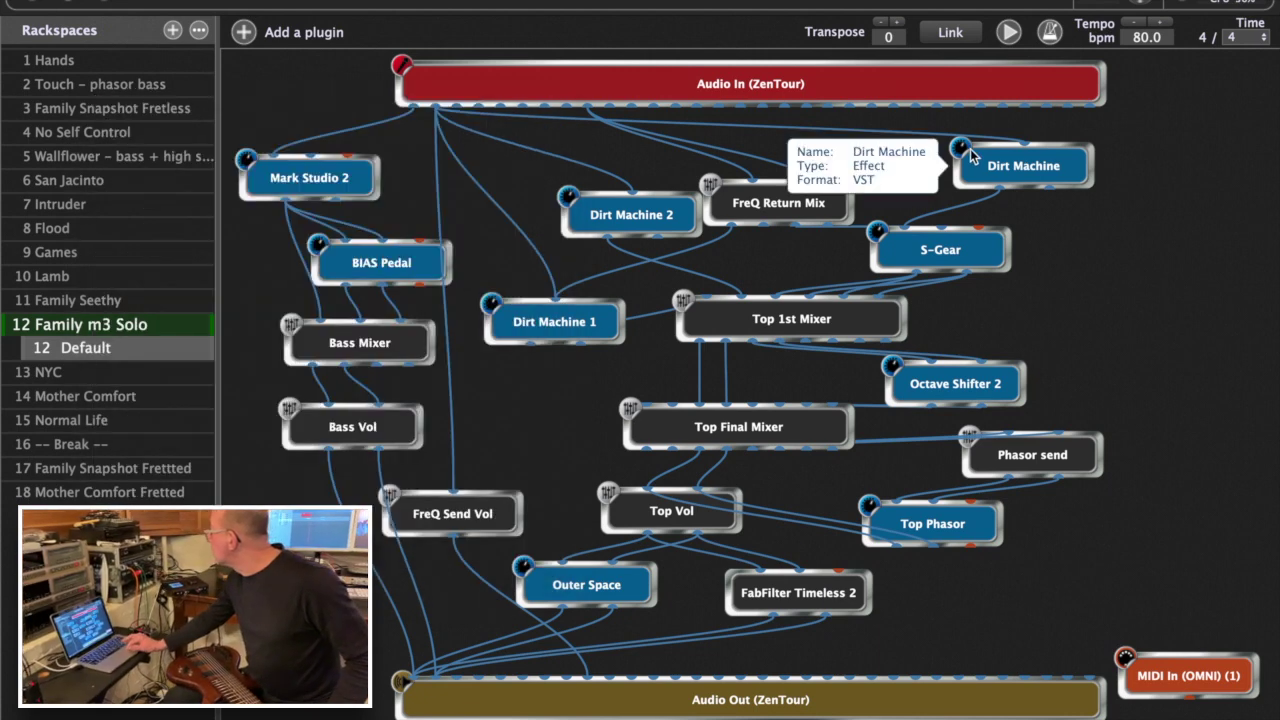
pyautogui.doubleClick(975, 244)
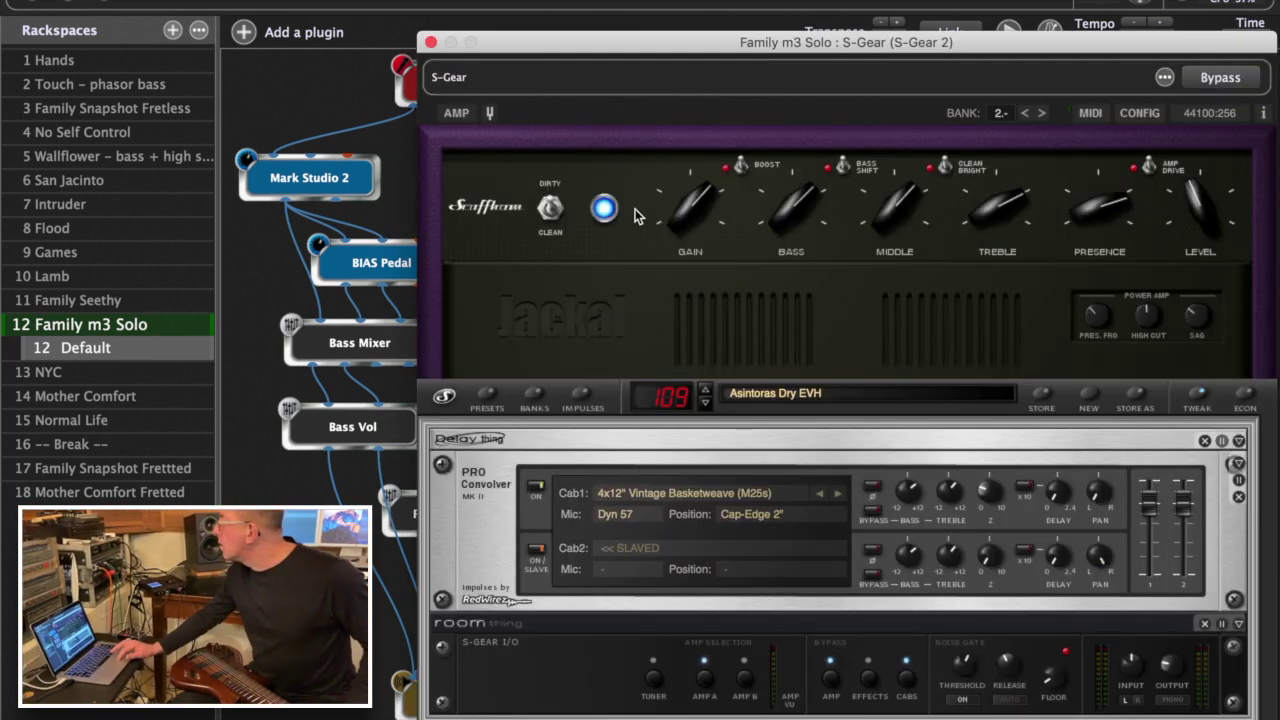
pyautogui.click(429, 42)
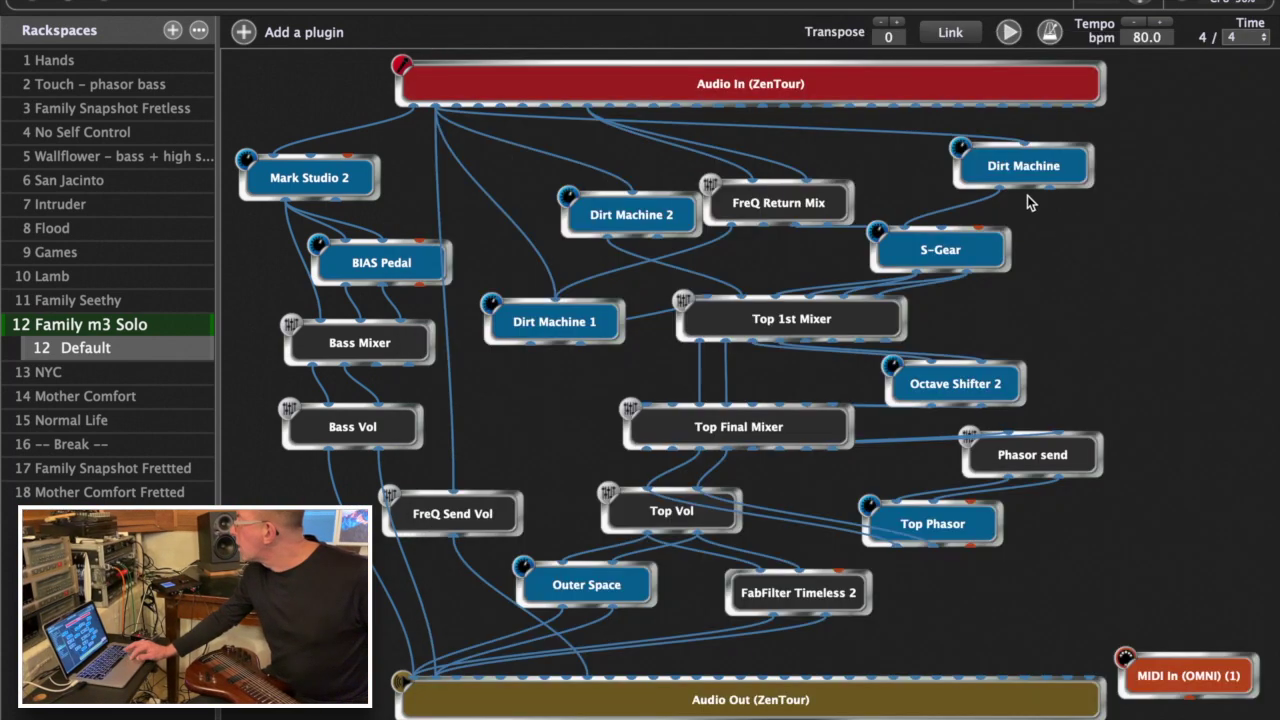
pyautogui.moveTo(950, 255); pyautogui.dragTo(931, 232)
# Step: Open the Top 1st Mixer, shift its window to inspect the four faders and pan knobs, then close it
pyautogui.doubleClick(836, 322)
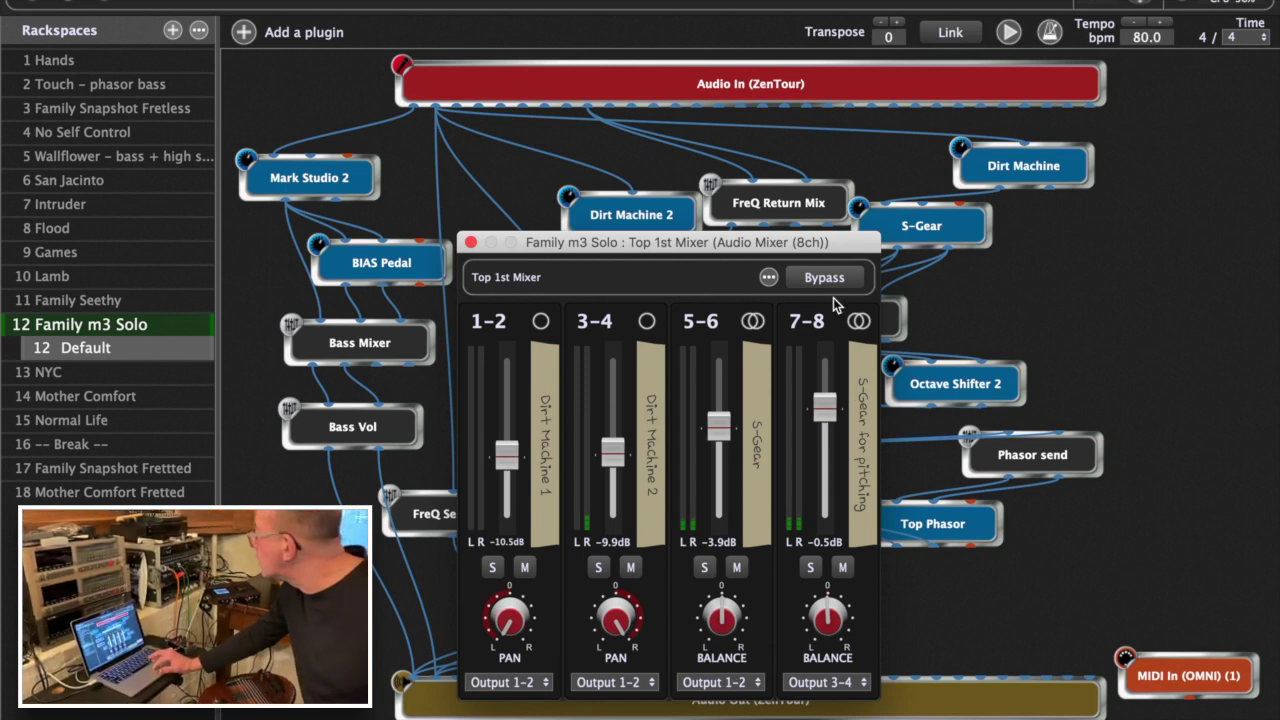
pyautogui.moveTo(843, 250); pyautogui.dragTo(686, 384)
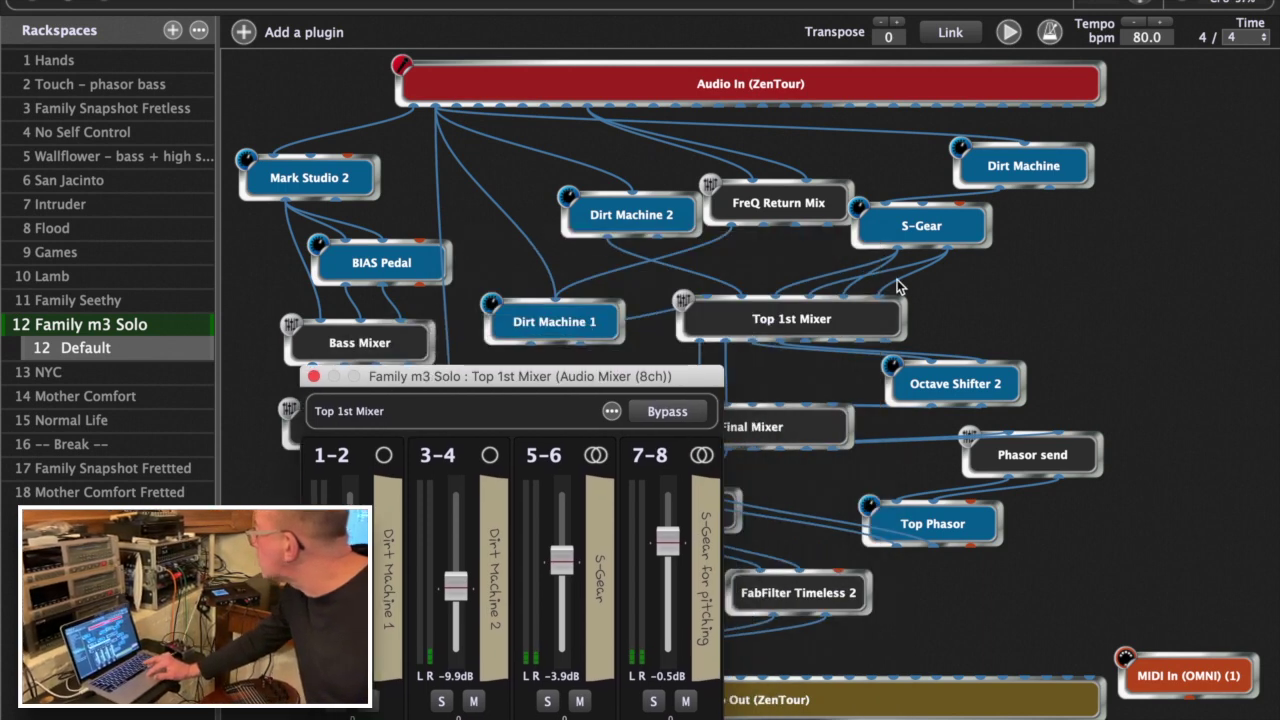
pyautogui.moveTo(942, 248); pyautogui.dragTo(877, 293)
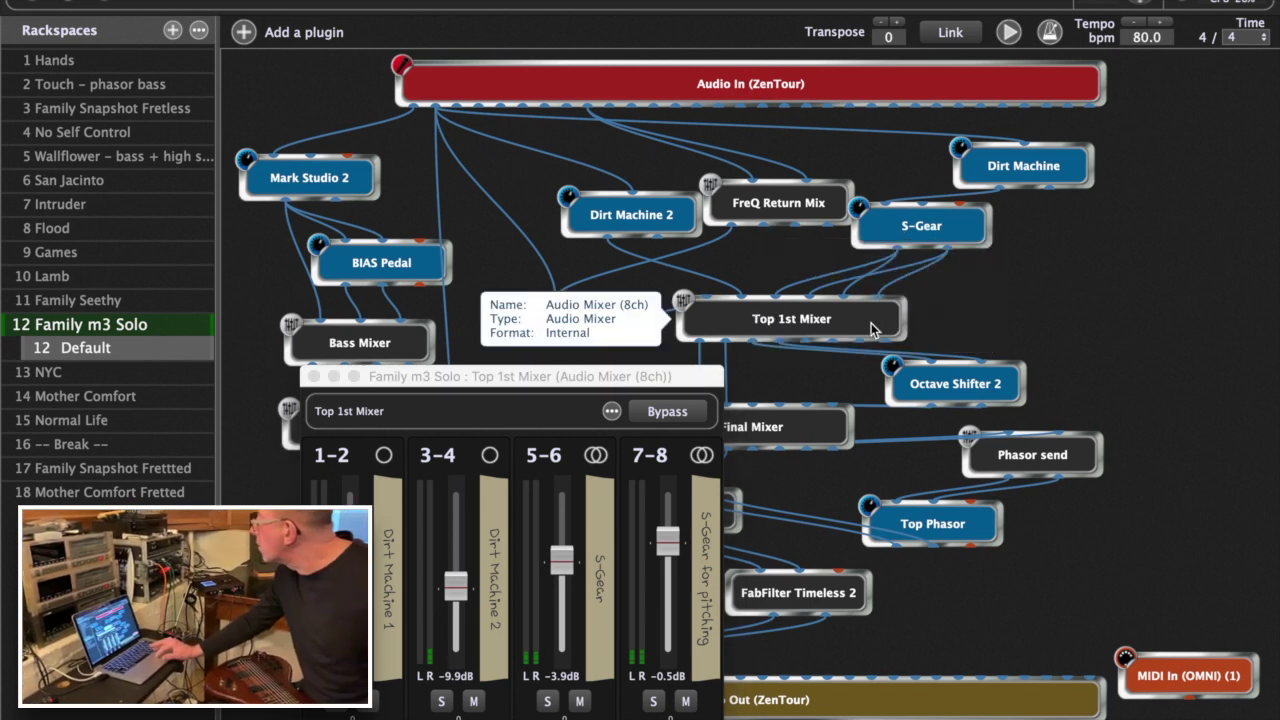
pyautogui.moveTo(663, 386); pyautogui.dragTo(609, 164)
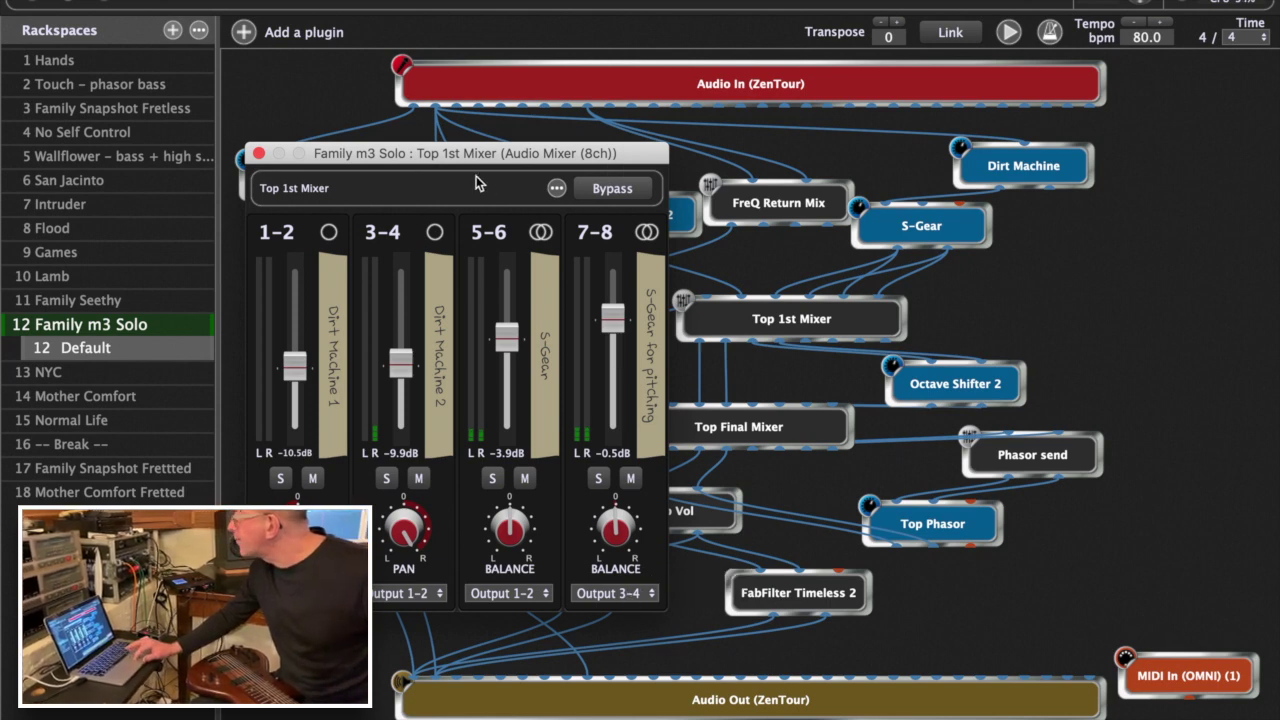
pyautogui.click(258, 153)
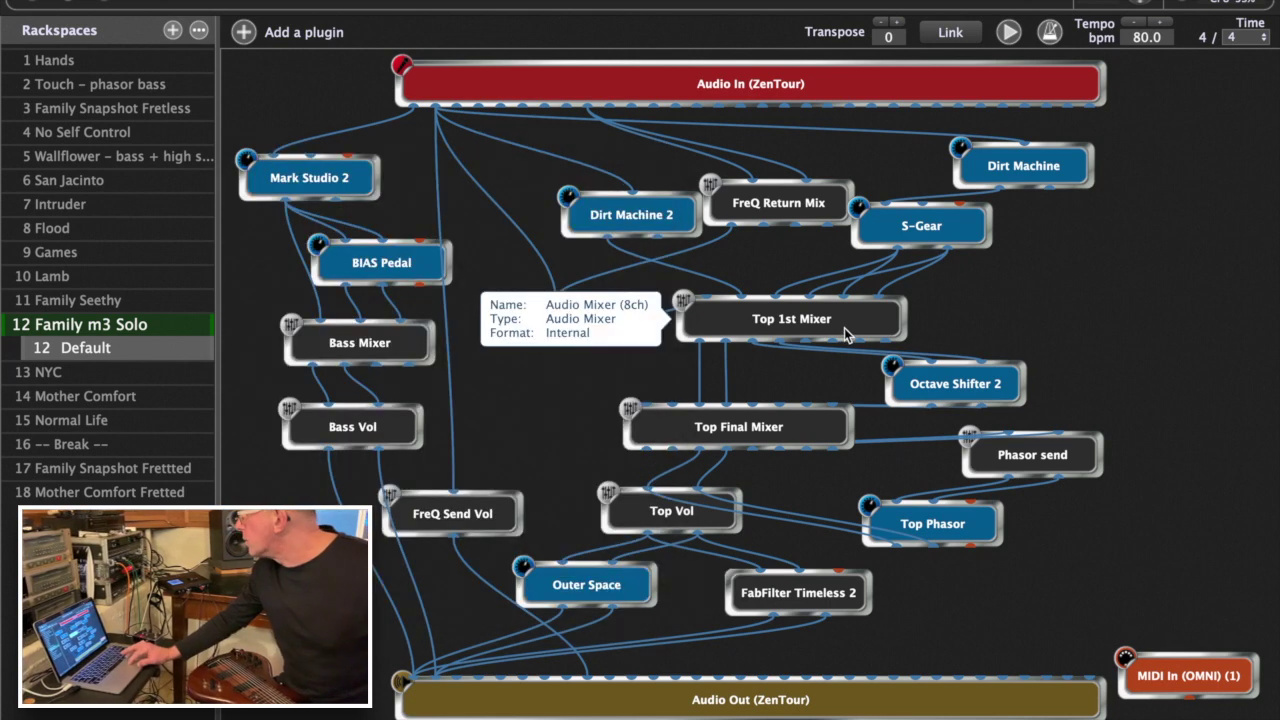
# Step: Nudge Top 1st Mixer up, move Octave Shifter 2 left, and peek at Top Final Mixer's faders
pyautogui.moveTo(844, 328); pyautogui.dragTo(844, 312)
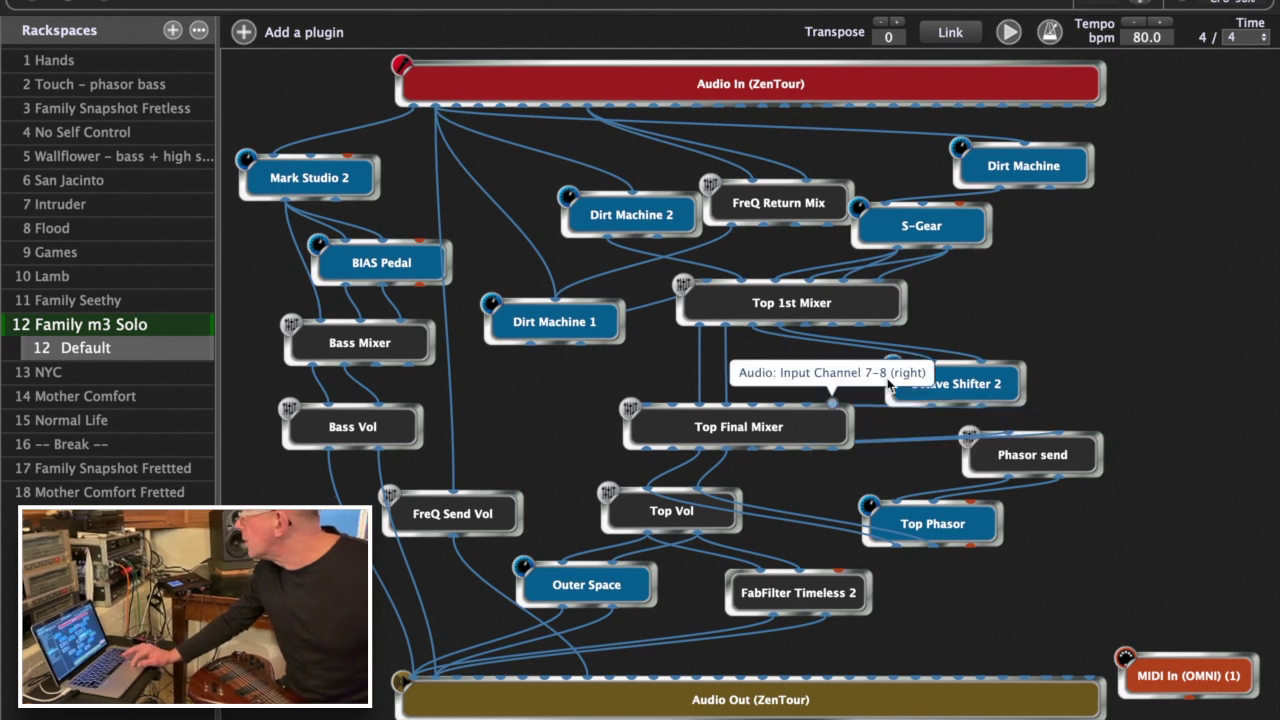
pyautogui.moveTo(947, 387); pyautogui.dragTo(903, 370)
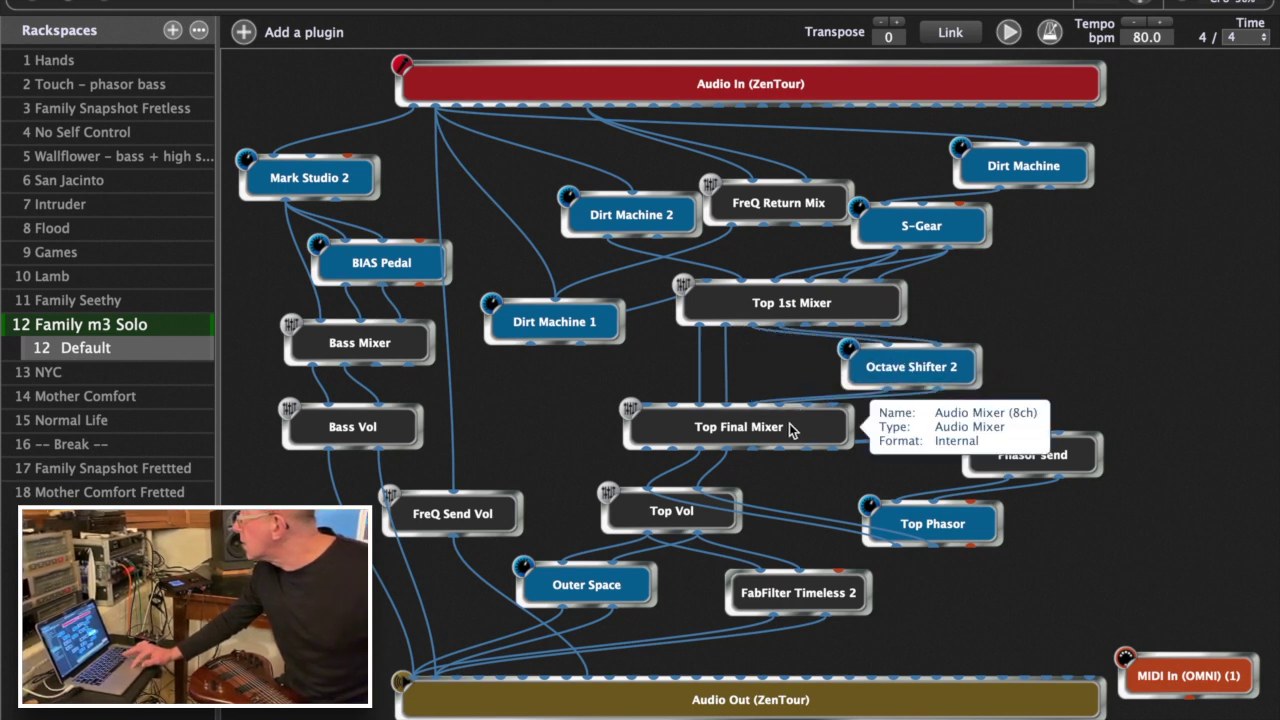
pyautogui.moveTo(789, 423); pyautogui.dragTo(789, 434)
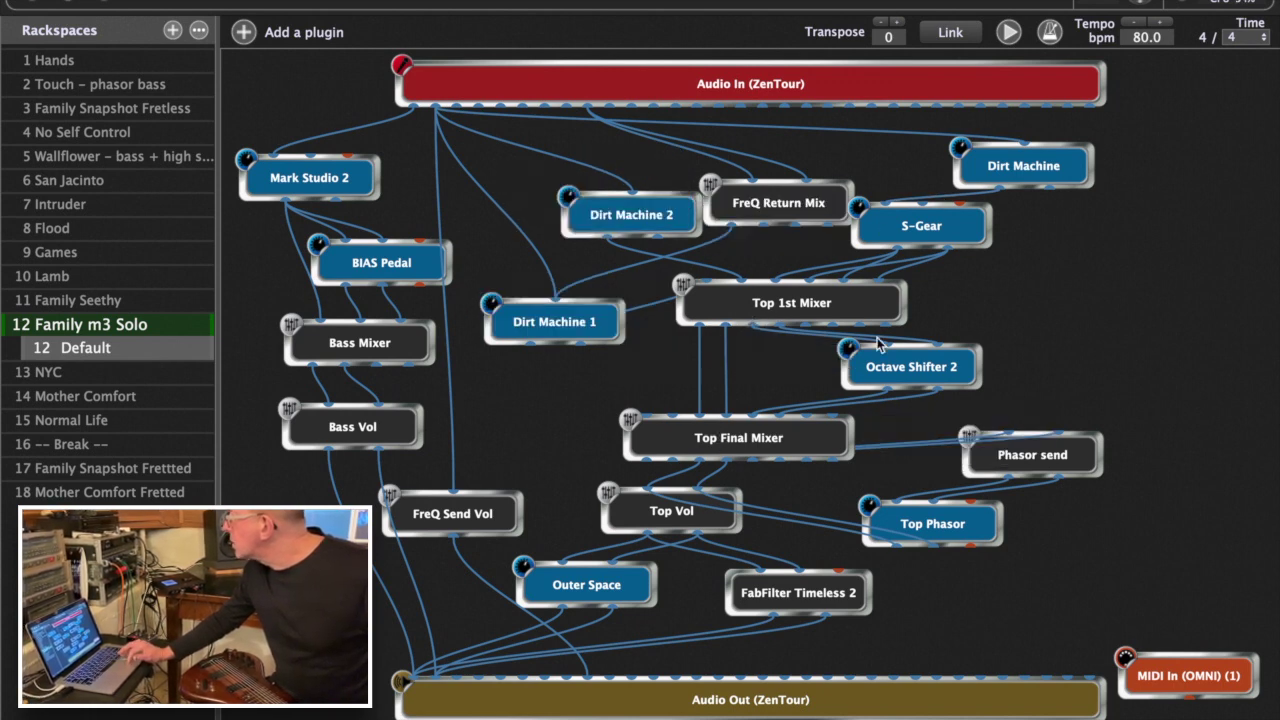
pyautogui.moveTo(885, 372); pyautogui.dragTo(827, 377)
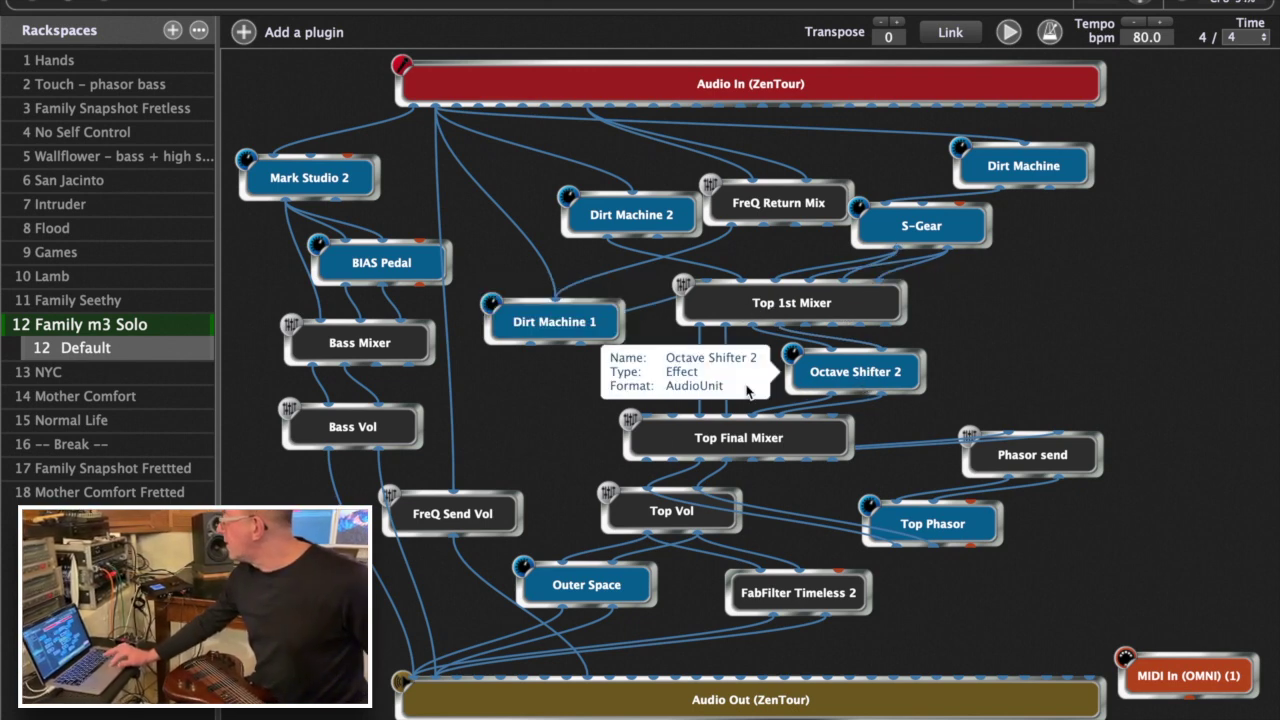
pyautogui.doubleClick(716, 443)
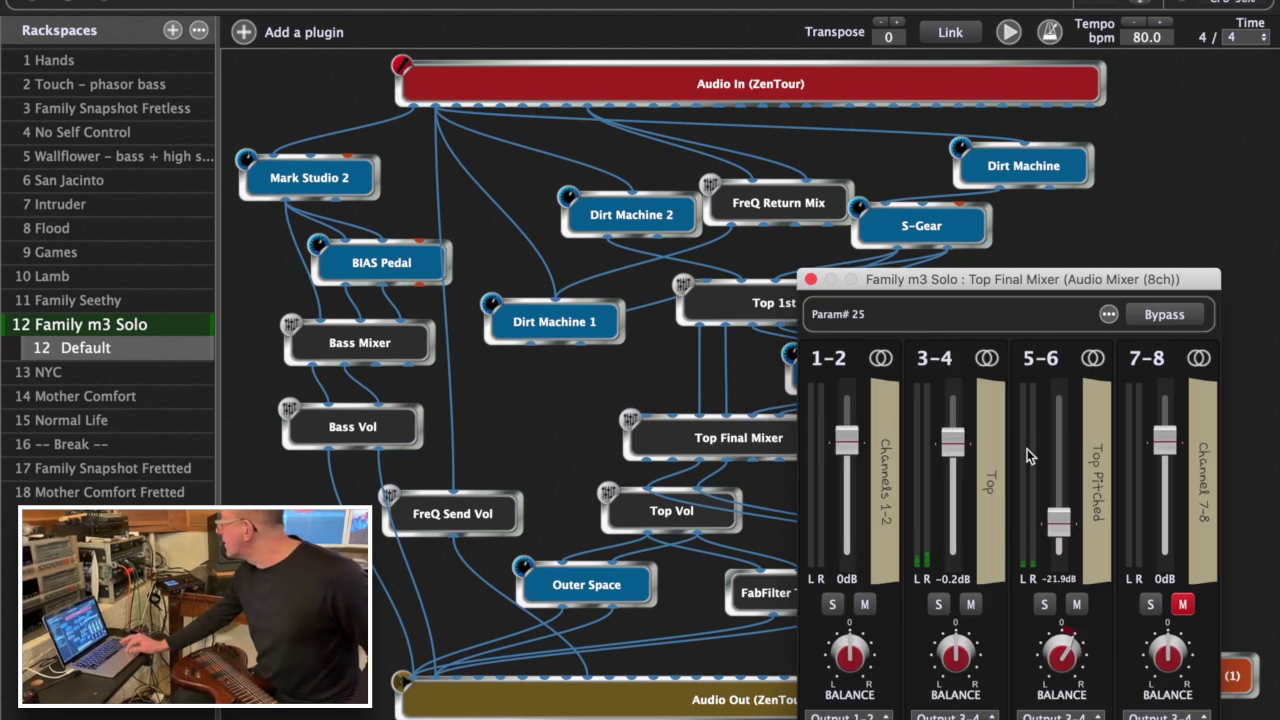
pyautogui.click(810, 279)
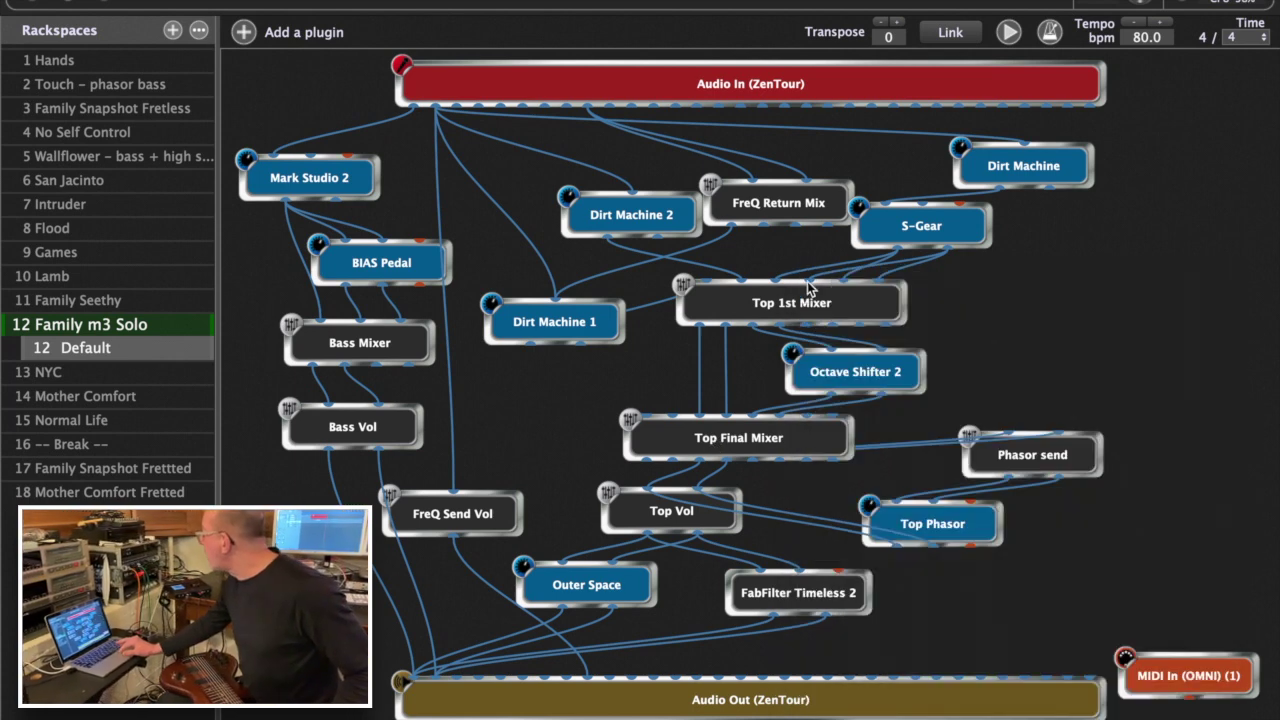
# Step: Raise the Top Final Mixer block and place Phasor send just above Top Phasor
pyautogui.moveTo(797, 436); pyautogui.dragTo(797, 396)
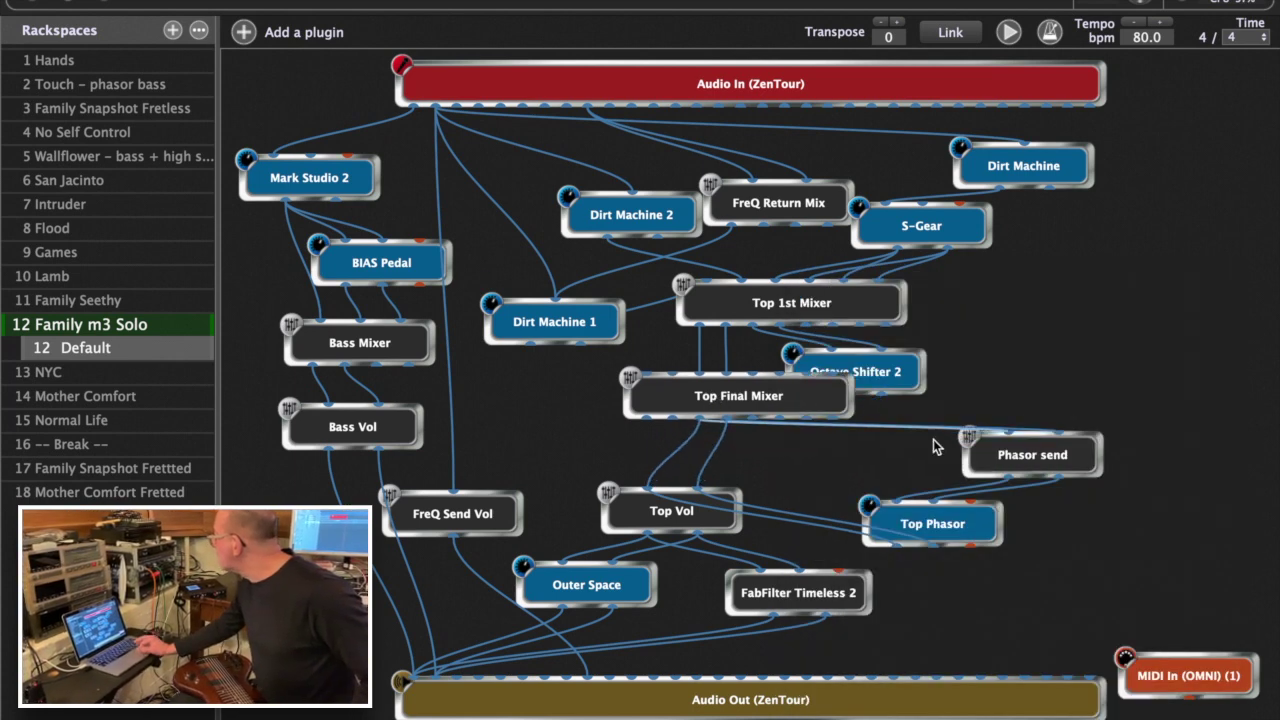
pyautogui.moveTo(1035, 473); pyautogui.dragTo(827, 487)
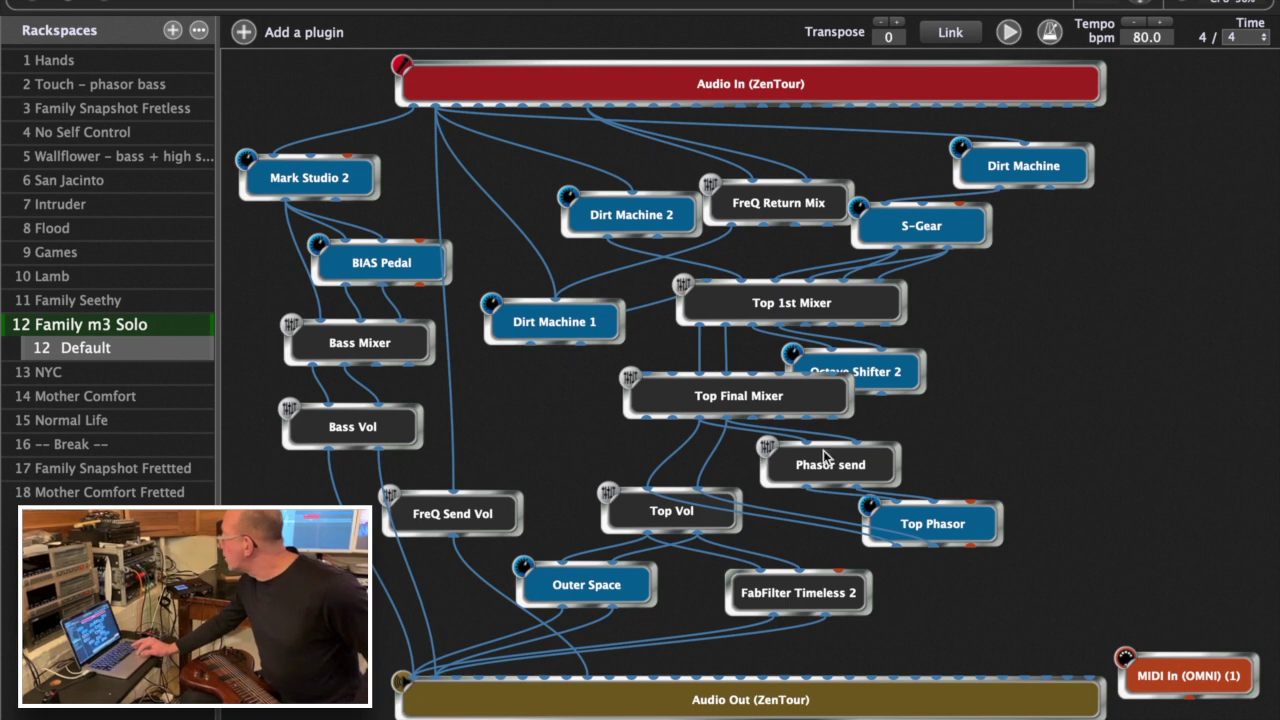
pyautogui.moveTo(827, 466); pyautogui.dragTo(822, 462)
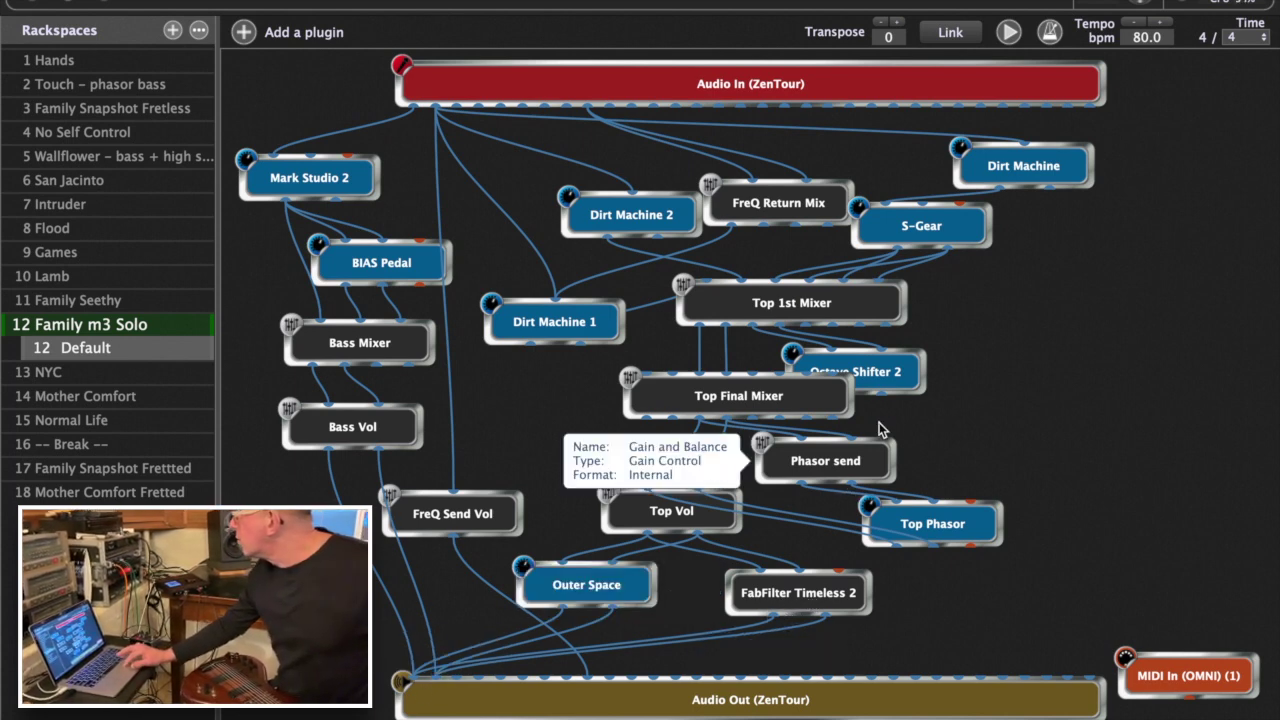
# Step: Move Octave Shifter 2 and Phasor send to the right, and lower Top Final Mixer and the mixers slightly
pyautogui.moveTo(884, 382); pyautogui.dragTo(1088, 368)
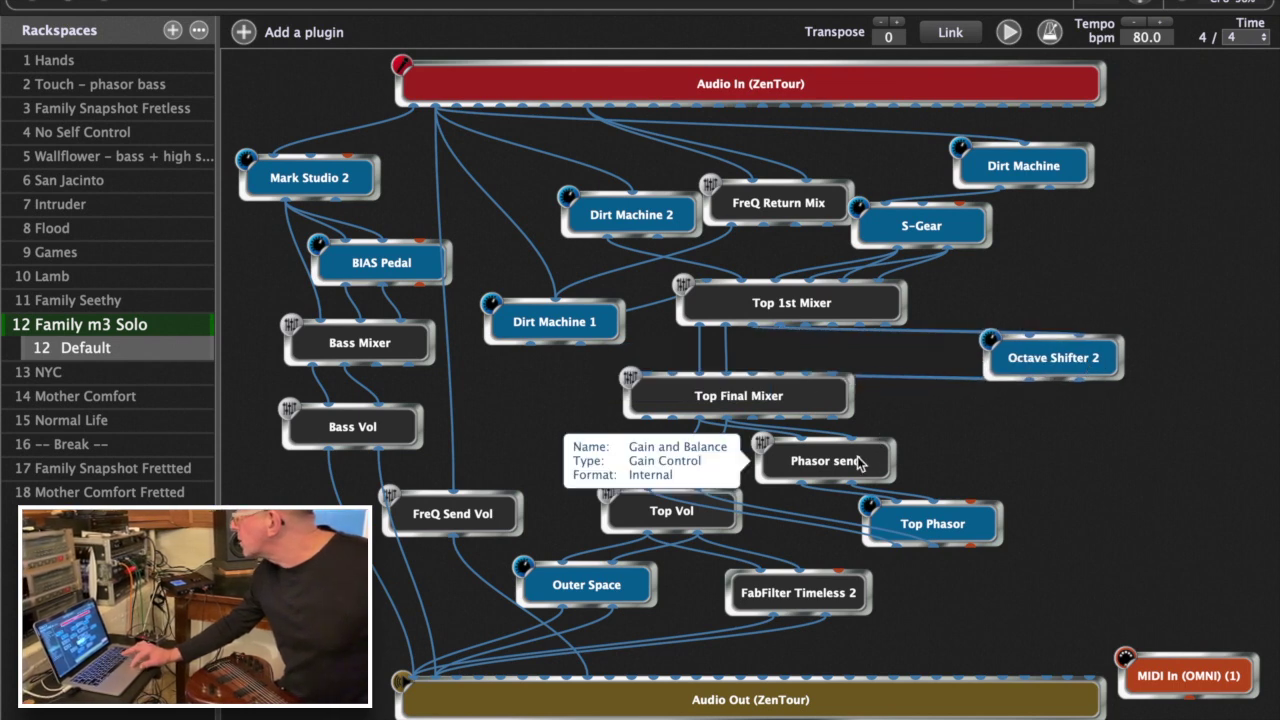
pyautogui.moveTo(858, 462); pyautogui.dragTo(1003, 461)
pyautogui.moveTo(792, 401); pyautogui.dragTo(793, 452)
pyautogui.moveTo(801, 302); pyautogui.dragTo(790, 308)
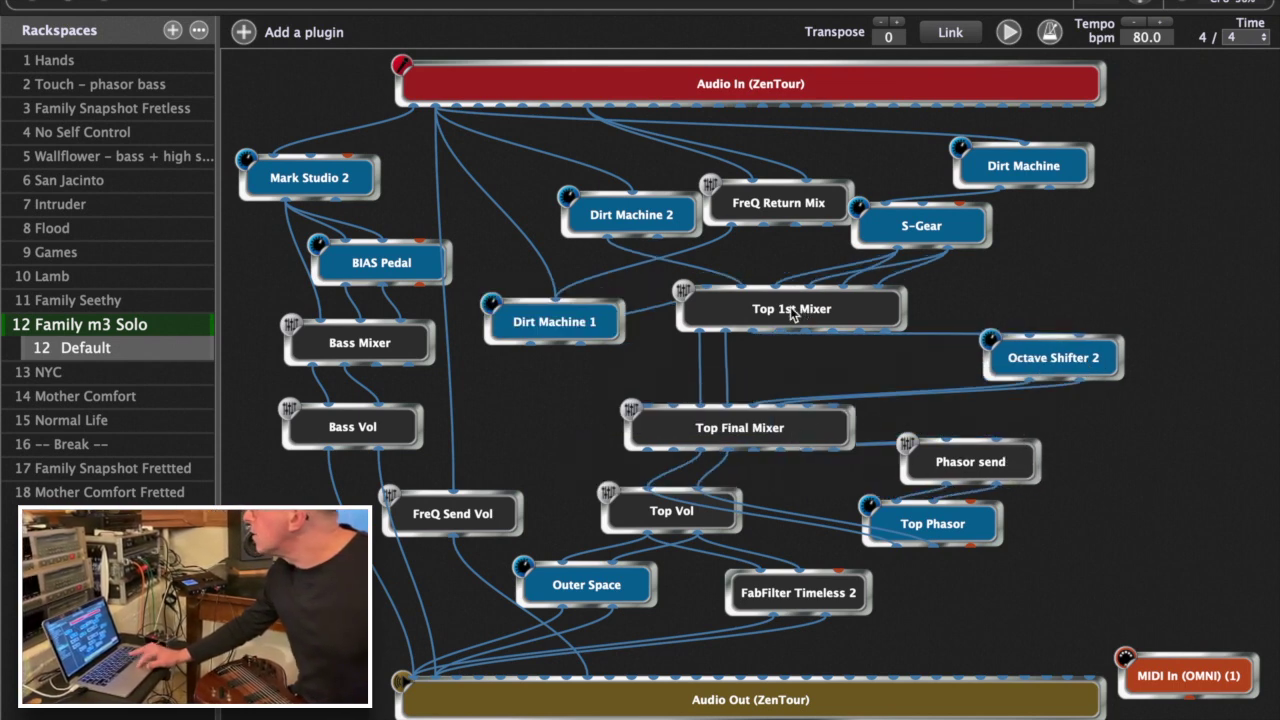
pyautogui.click(35, 2)
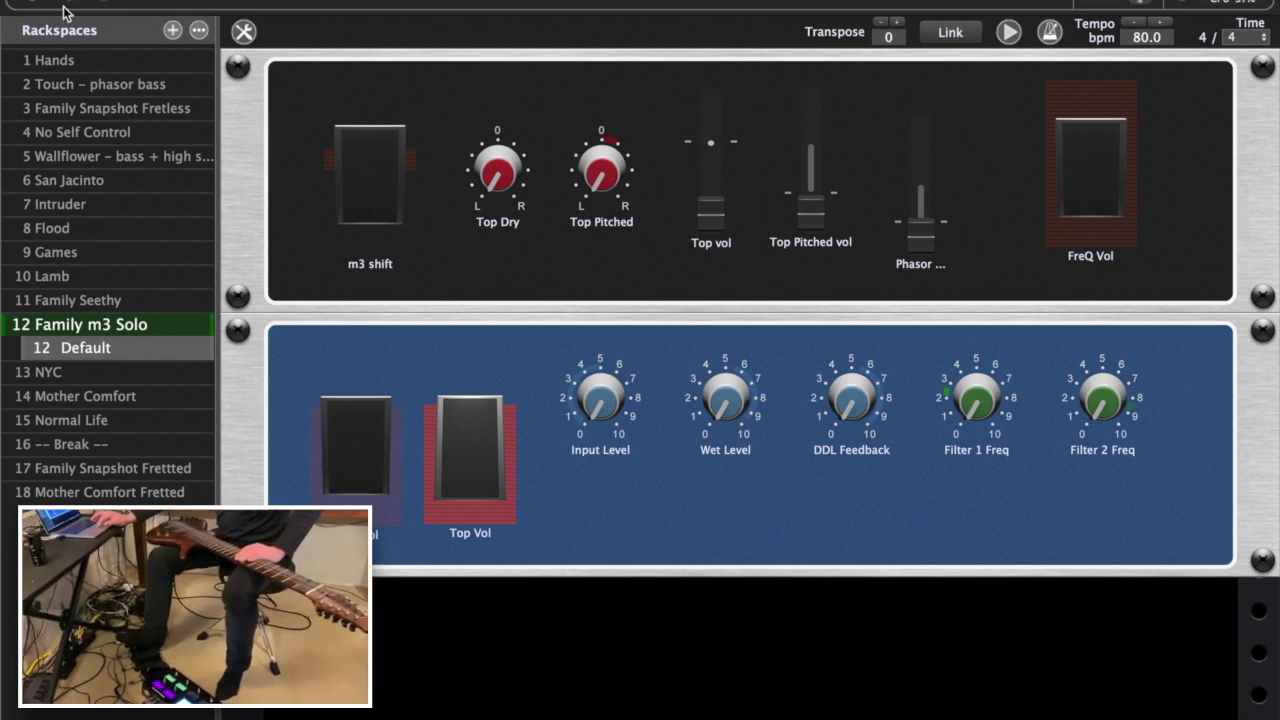
pyautogui.press('super+e')
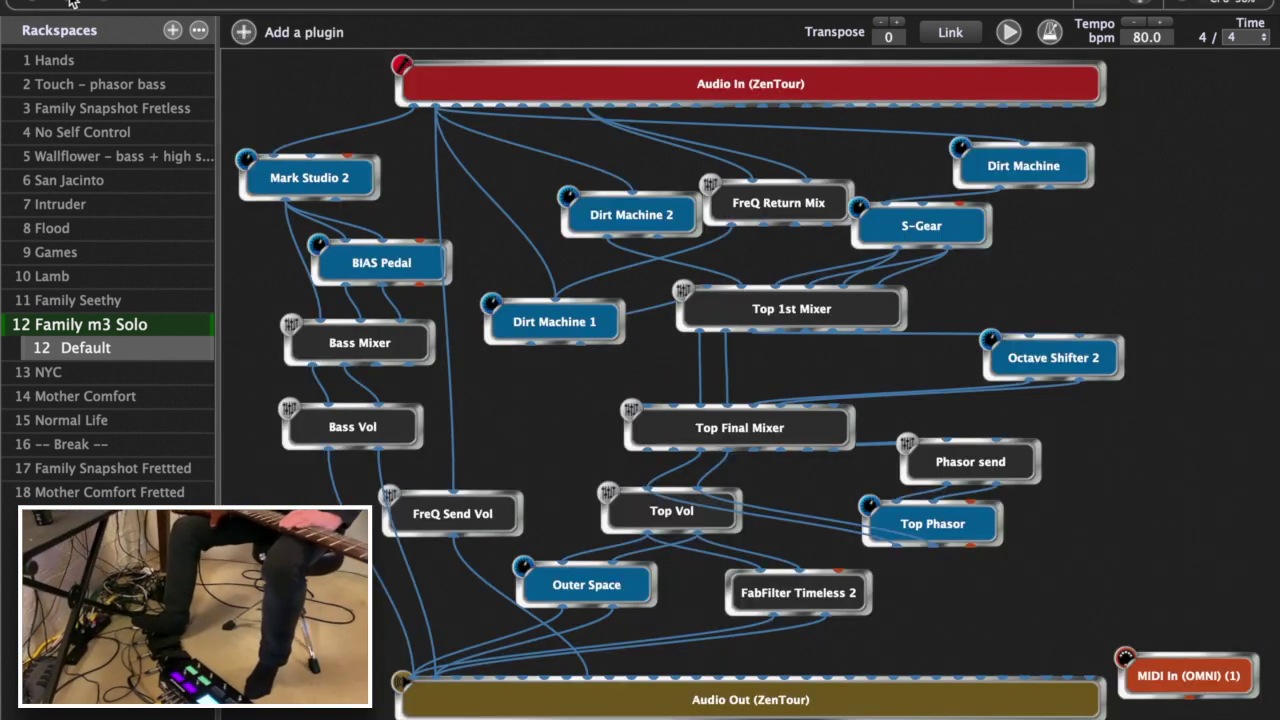
# Step: Check Octave Shifter 2's 600-cent pitch setting, then move its block a little left
pyautogui.doubleClick(1061, 350)
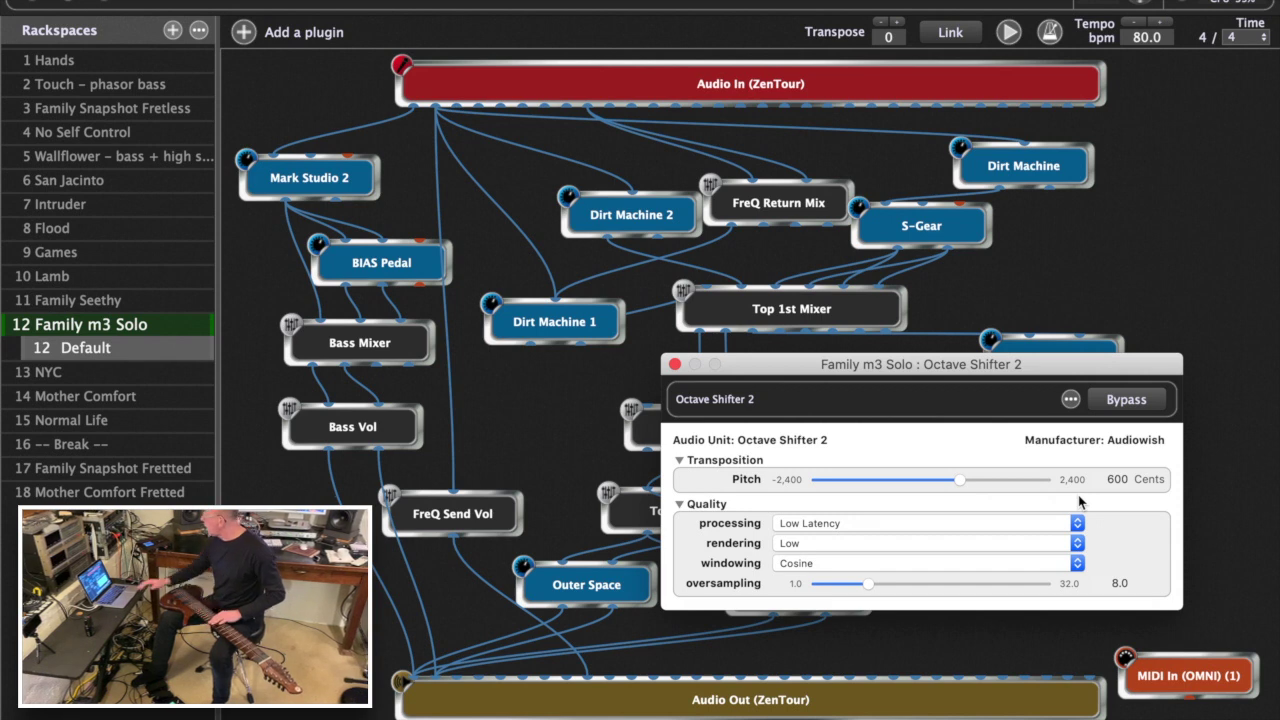
pyautogui.click(675, 364)
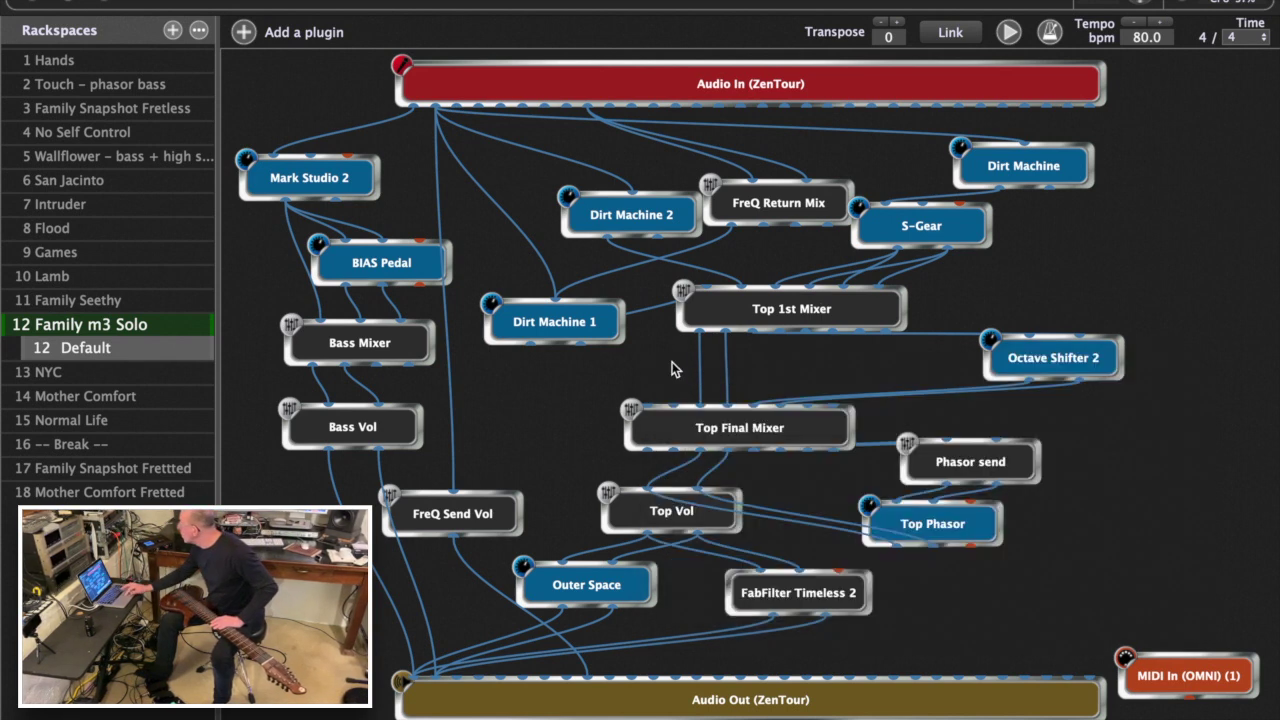
pyautogui.moveTo(1062, 364); pyautogui.dragTo(972, 362)
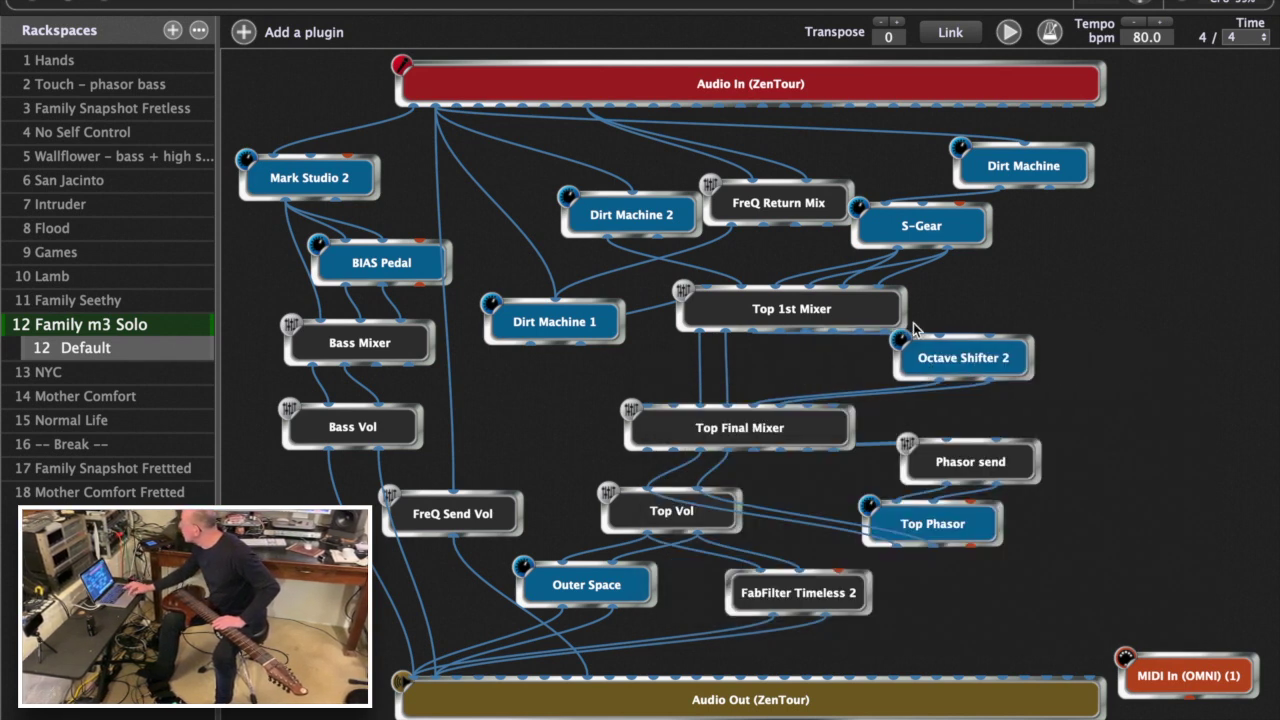
pyautogui.doubleClick(820, 313)
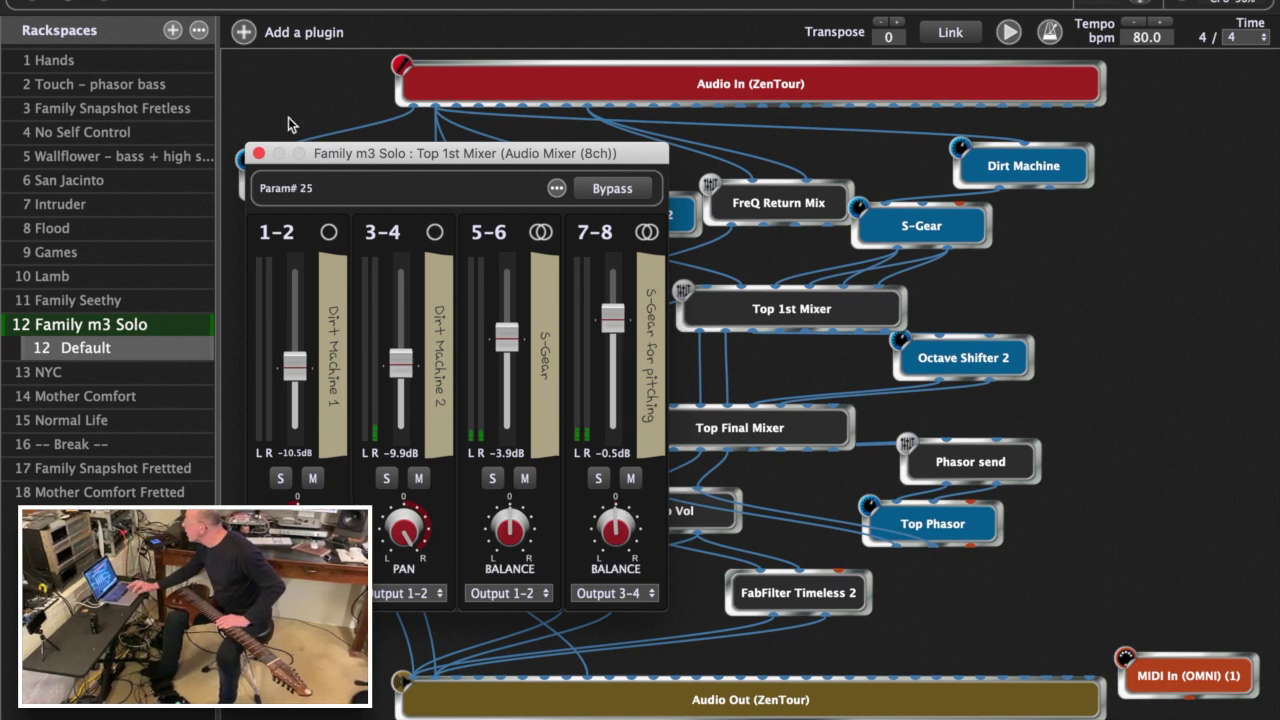
# Step: Close Top 1st Mixer, raise the Top Pitched 5-6 fader in Top Final Mixer, and close it
pyautogui.click(259, 154)
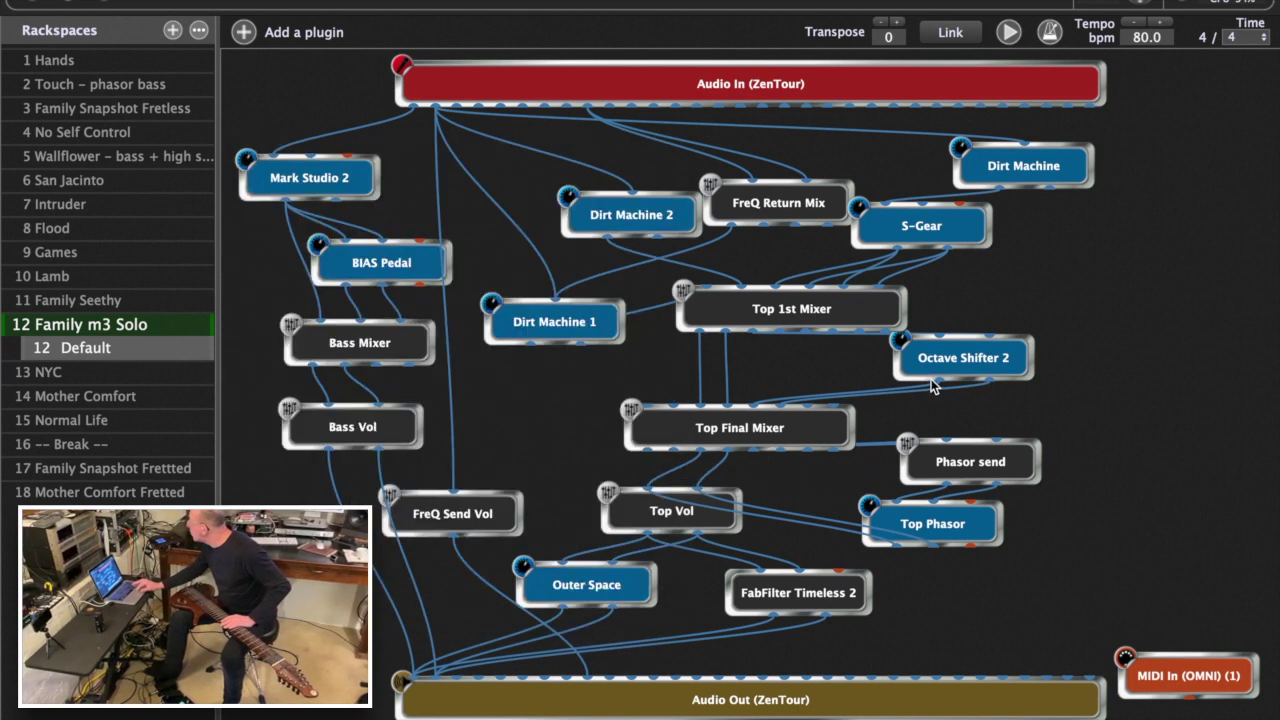
pyautogui.doubleClick(763, 430)
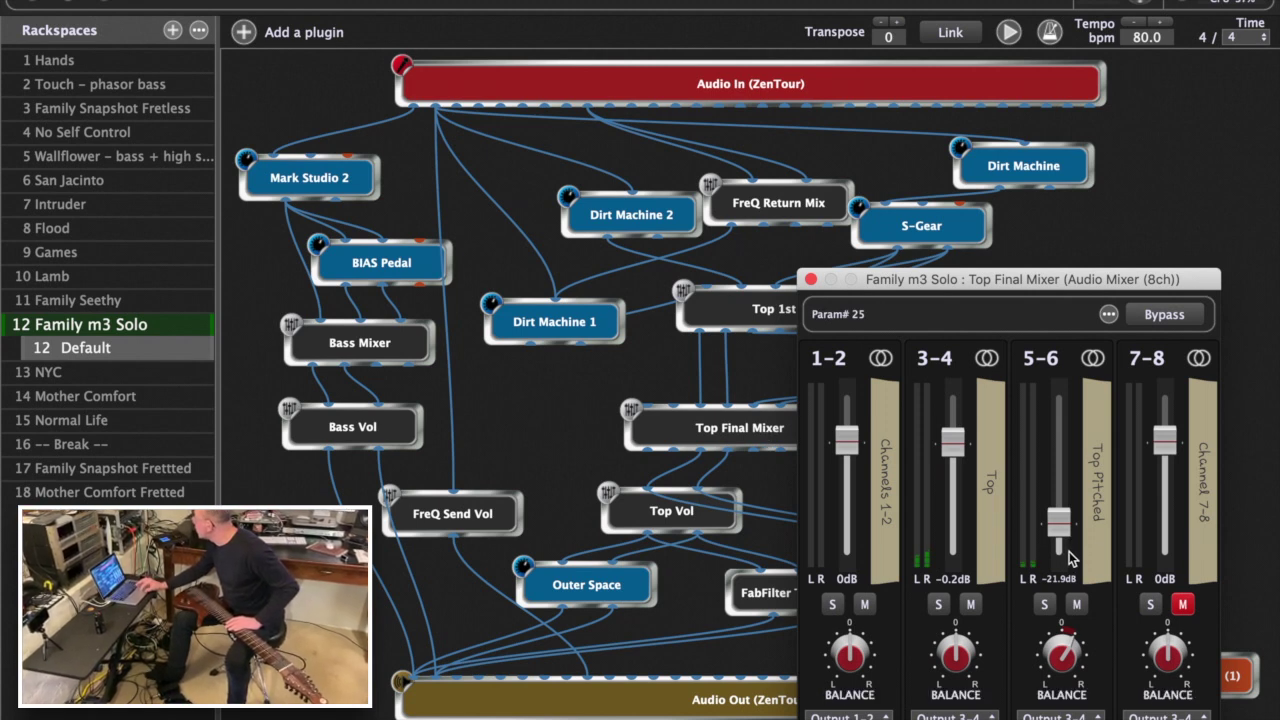
pyautogui.moveTo(1070, 557); pyautogui.dragTo(1064, 474)
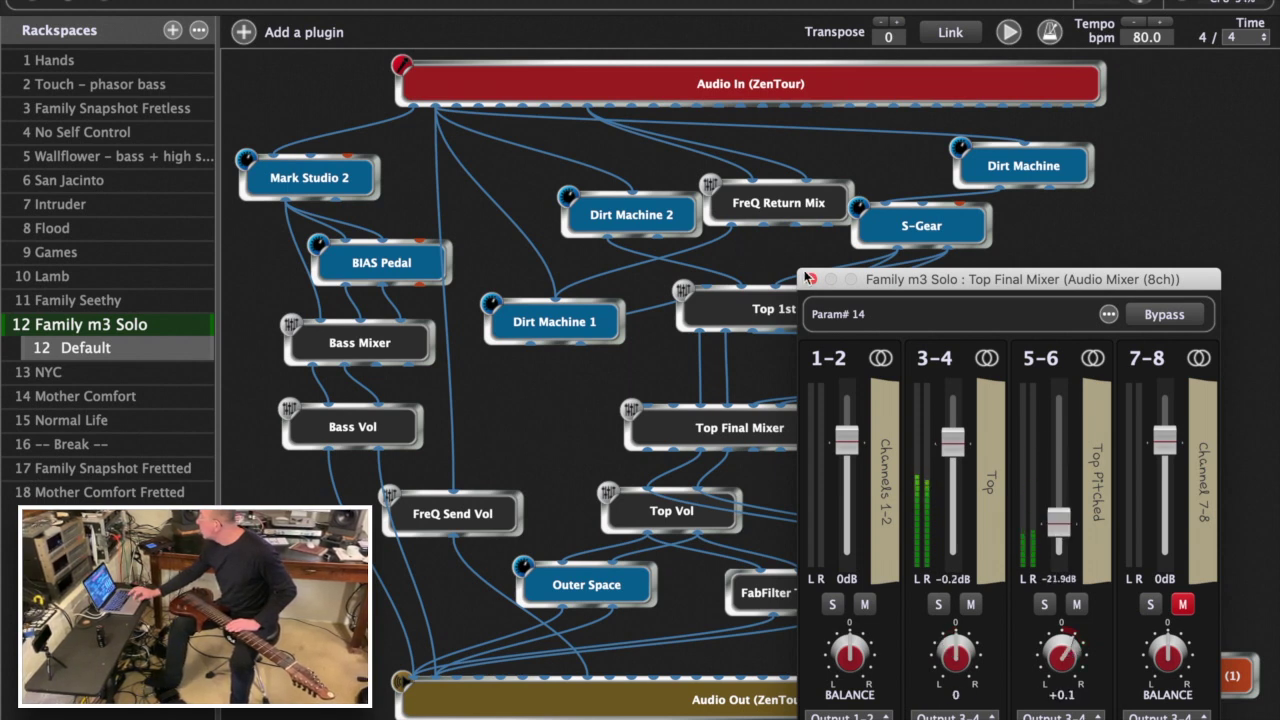
pyautogui.press('super+w')
pyautogui.doubleClick(967, 473)
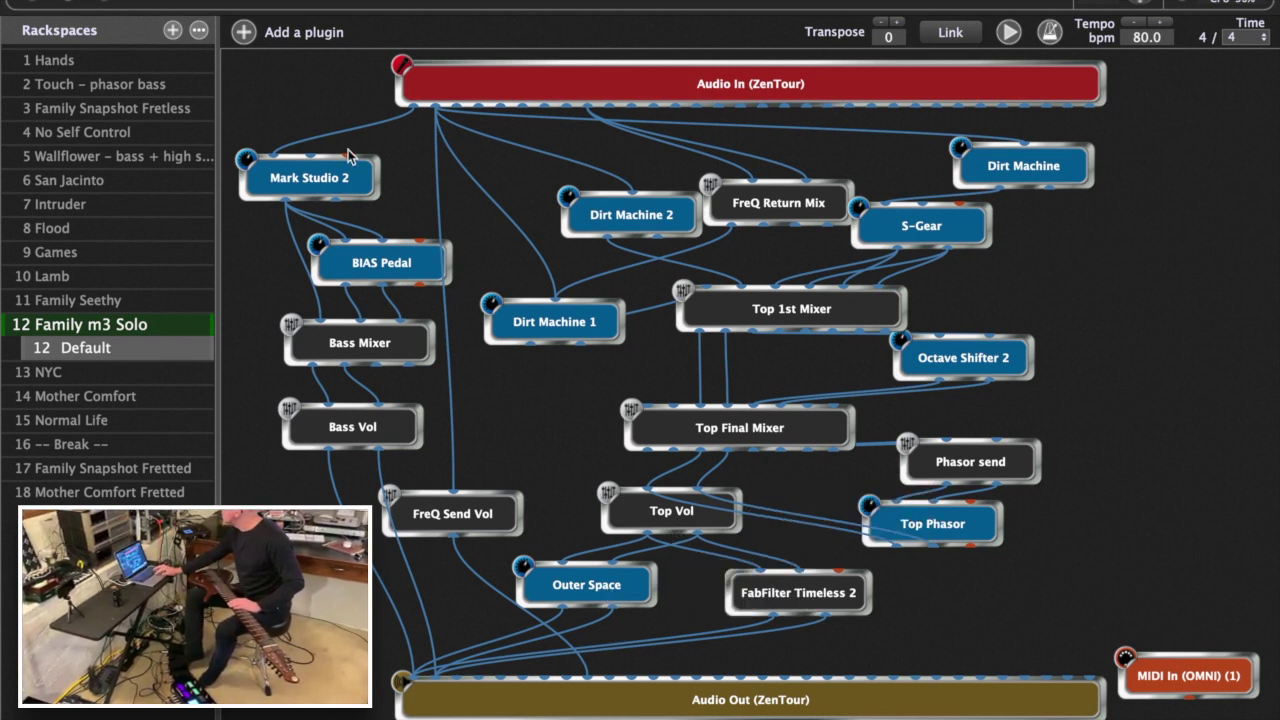
pyautogui.click(108, 1)
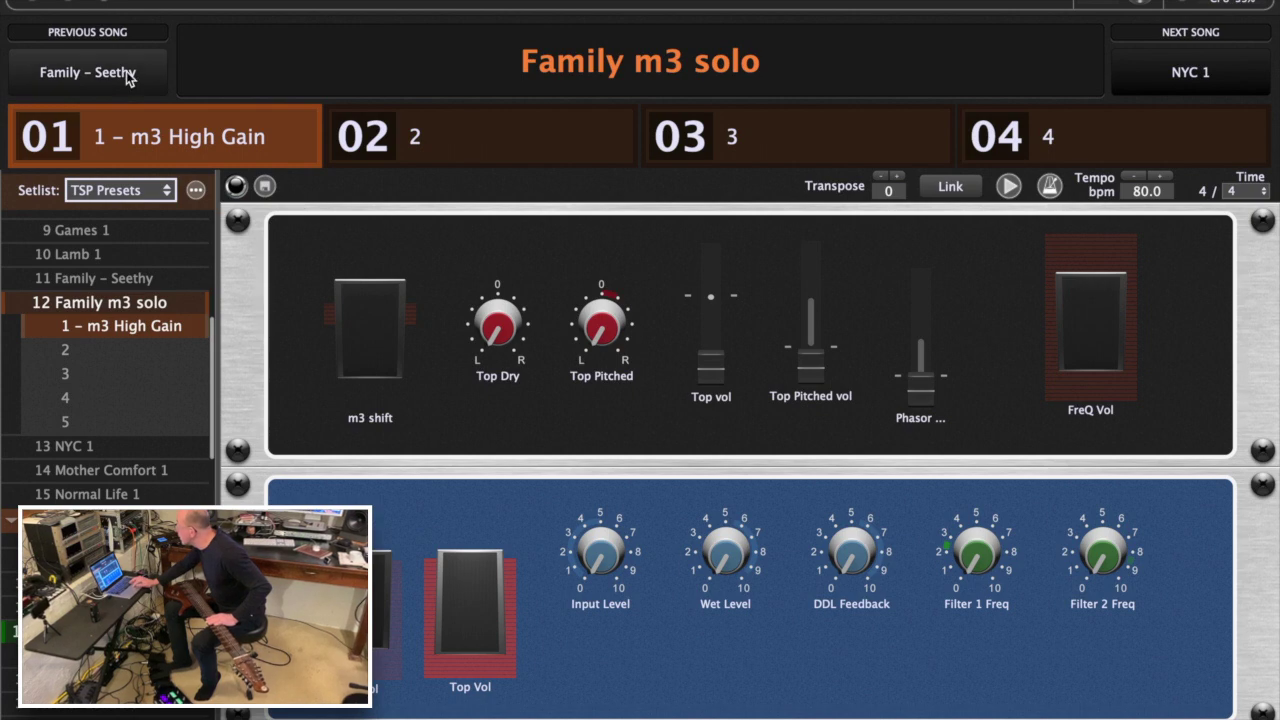
pyautogui.click(77, 3)
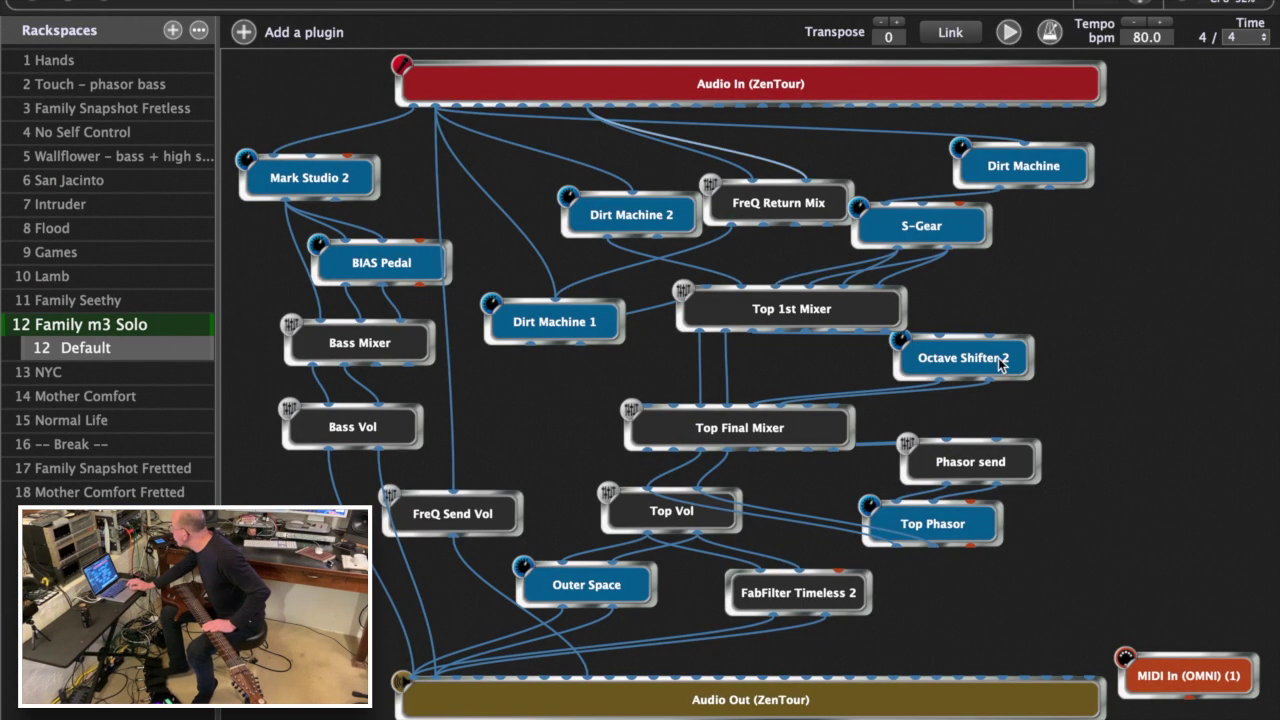
# Step: Slide Dirt Machine slightly left and Dirt Machine 2 further left to tidy the layout
pyautogui.moveTo(1039, 171); pyautogui.dragTo(991, 160)
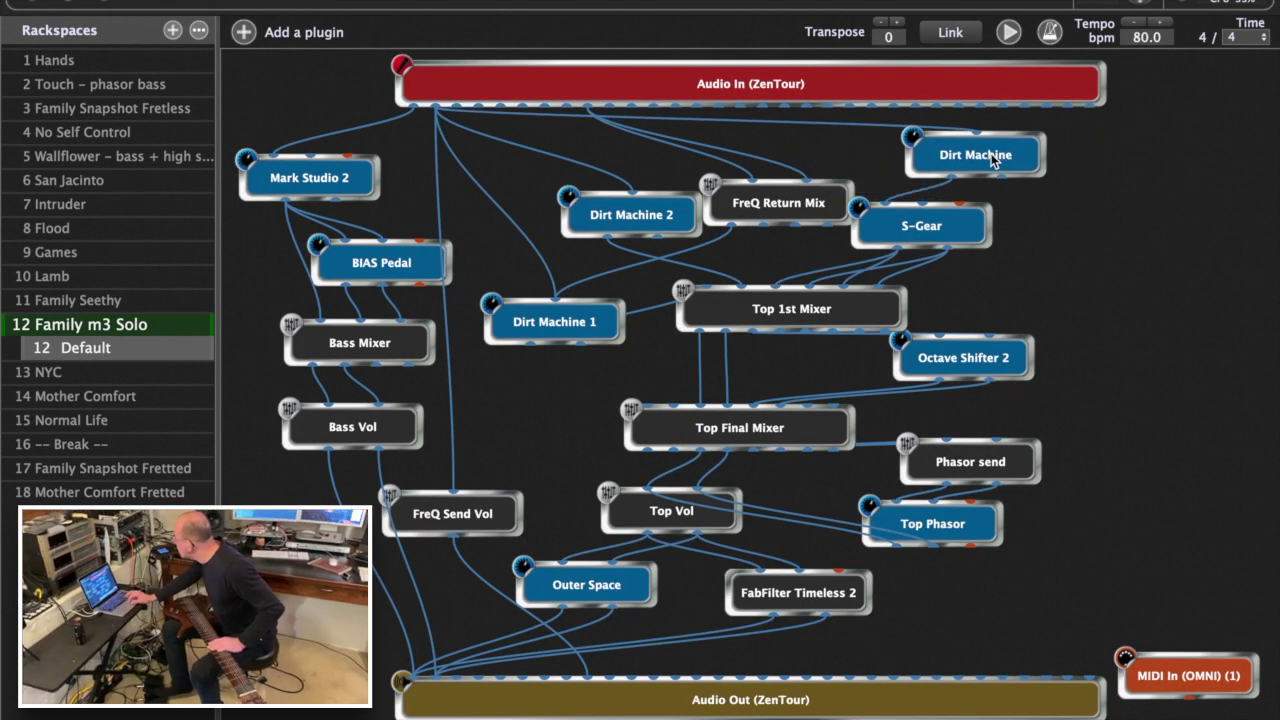
pyautogui.moveTo(638, 211); pyautogui.dragTo(610, 217)
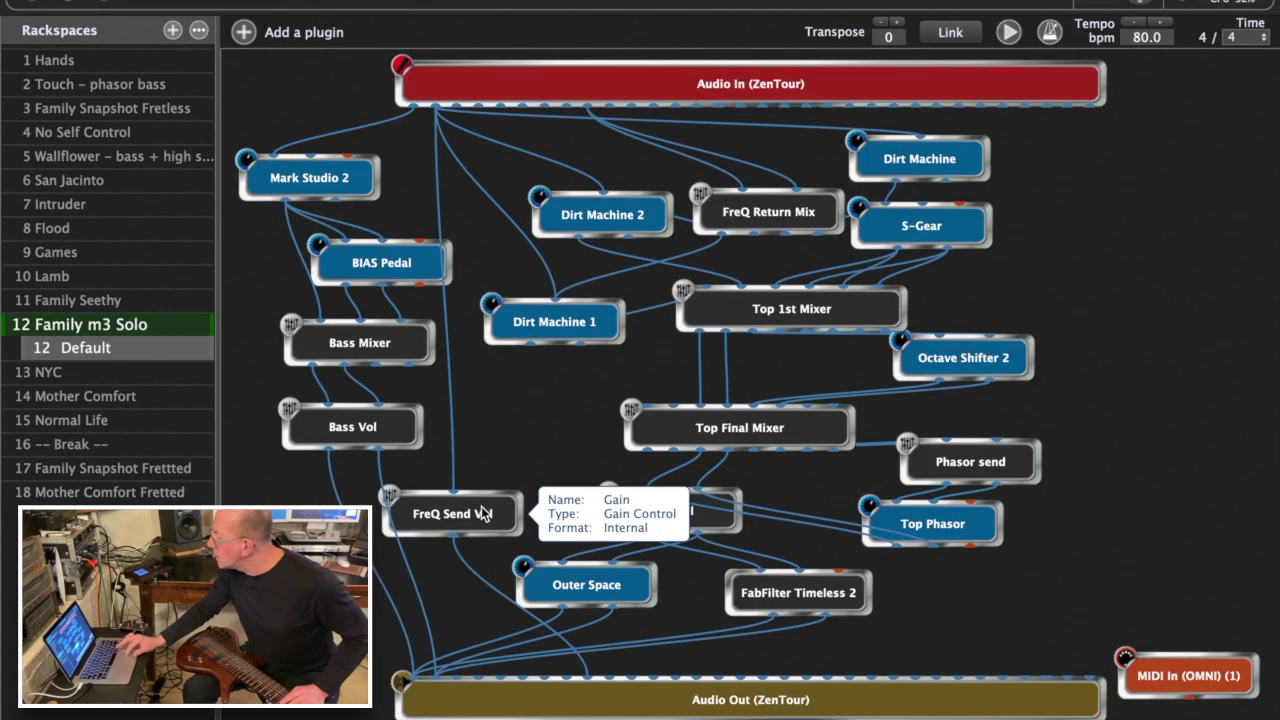
# Step: Move FreQ Send Vol up beside Bass Vol, then open and close its gain window
pyautogui.moveTo(499, 486); pyautogui.dragTo(530, 450)
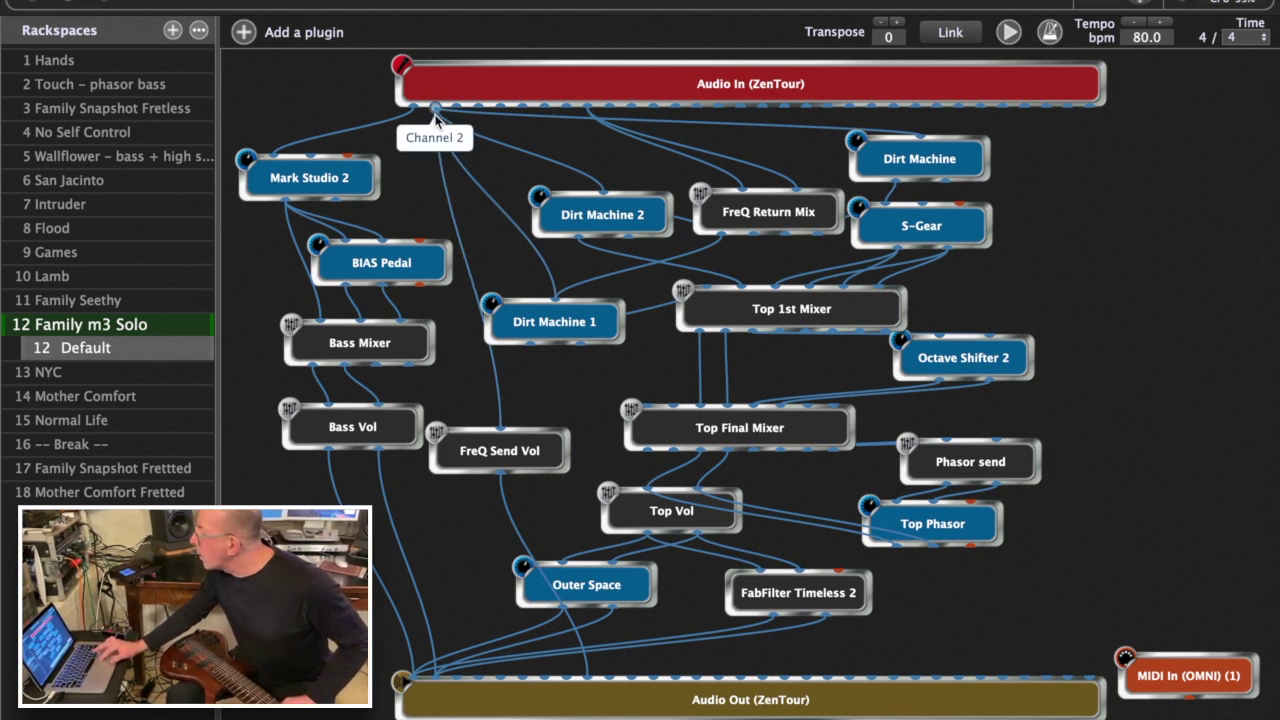
pyautogui.doubleClick(517, 460)
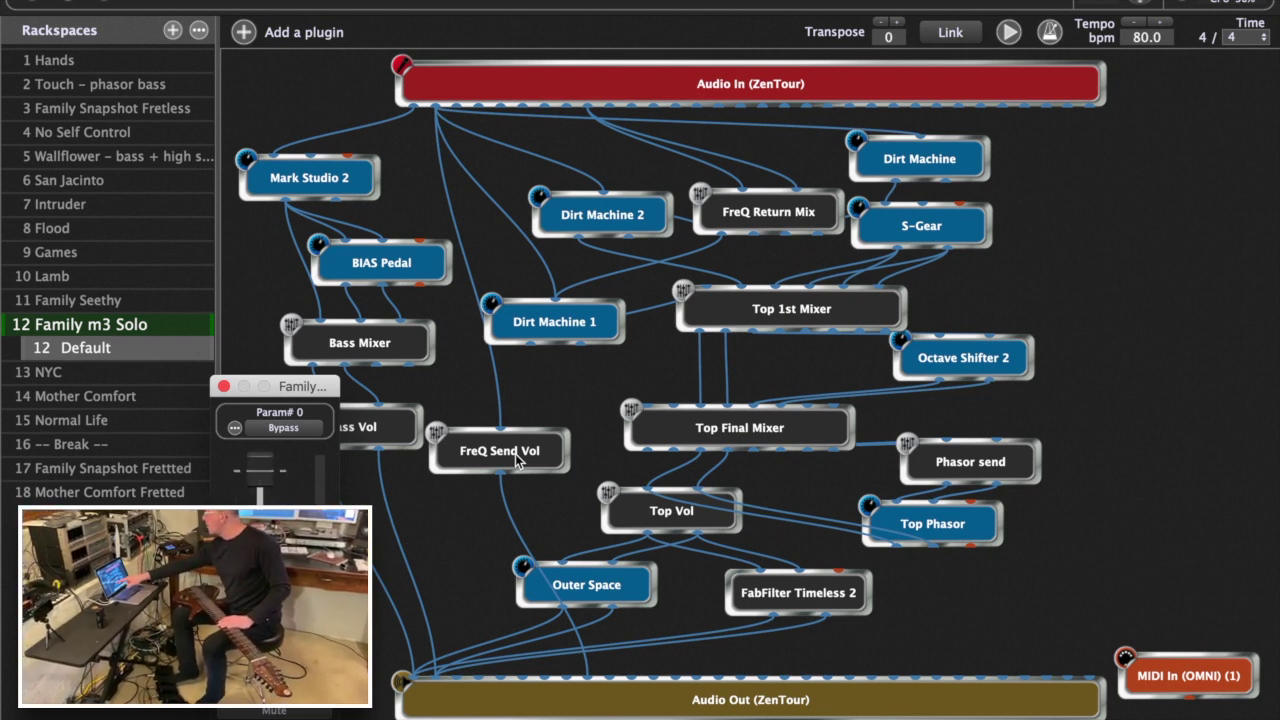
pyautogui.click(224, 386)
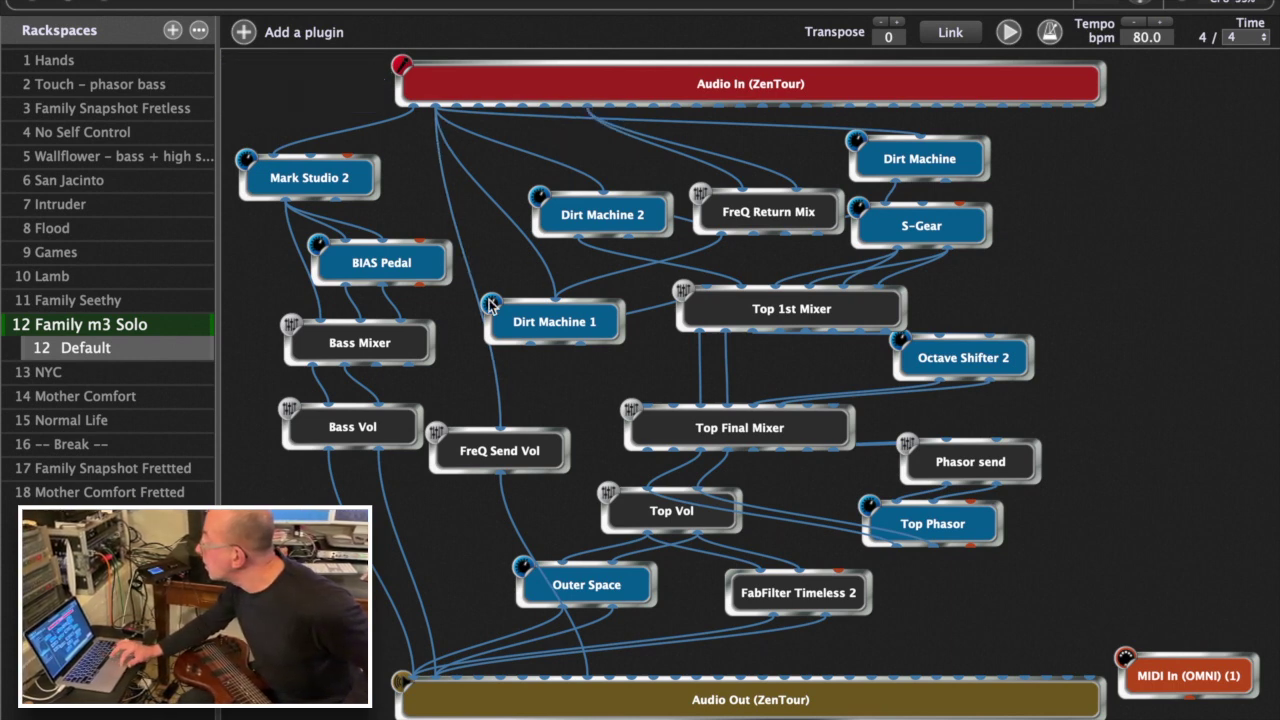
# Step: Check the FreQ Send Vol gain, then move FreQ Return Mix between Dirt Machine 2 and Dirt Machine
pyautogui.doubleClick(519, 455)
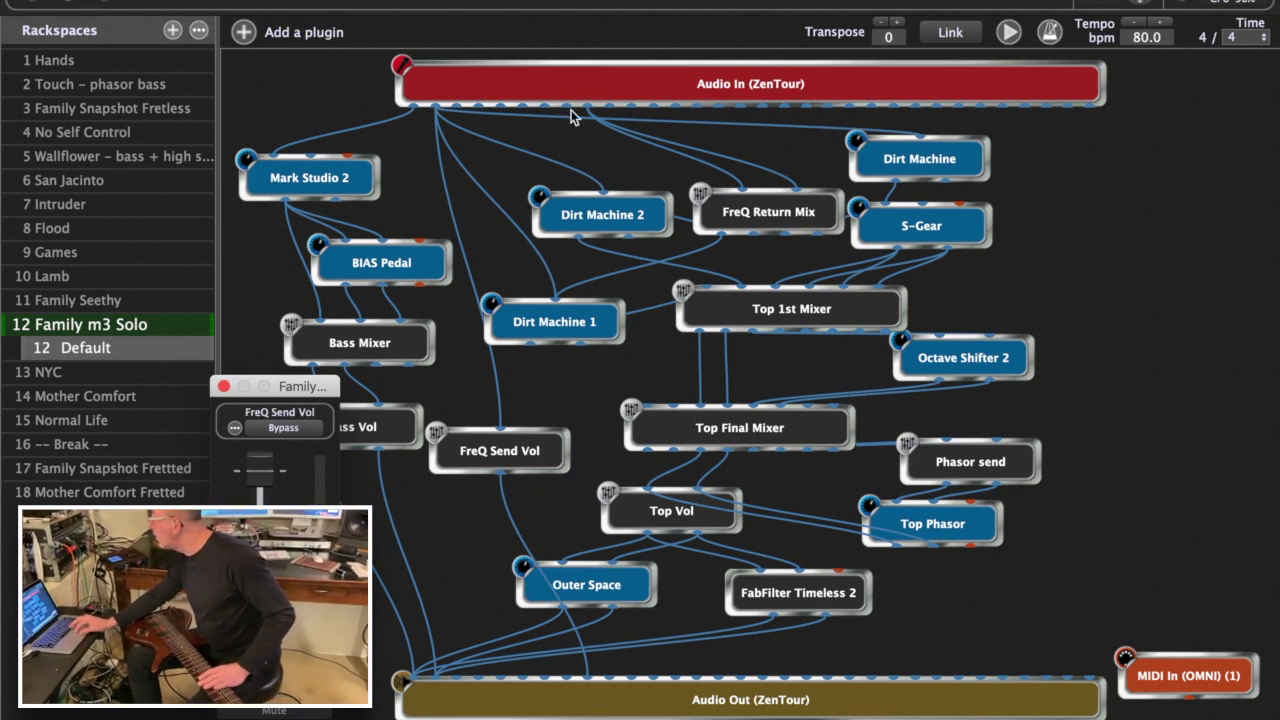
pyautogui.click(224, 386)
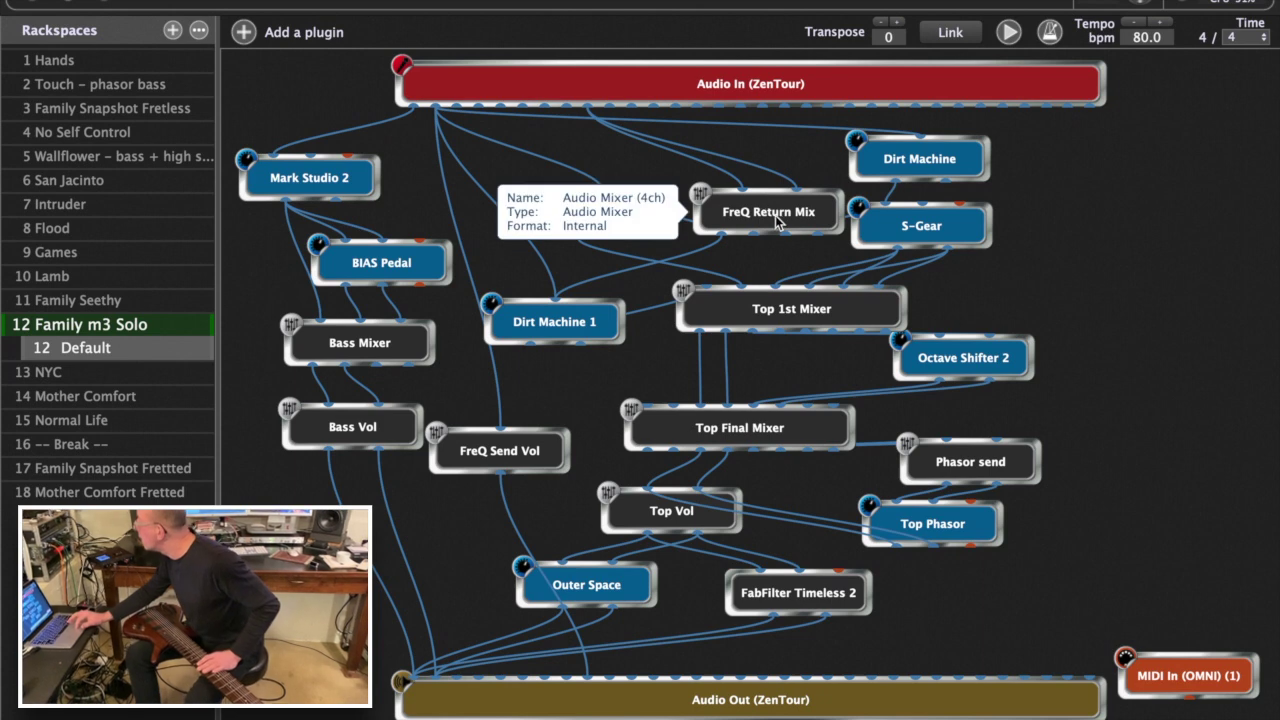
pyautogui.moveTo(778, 217); pyautogui.dragTo(700, 140)
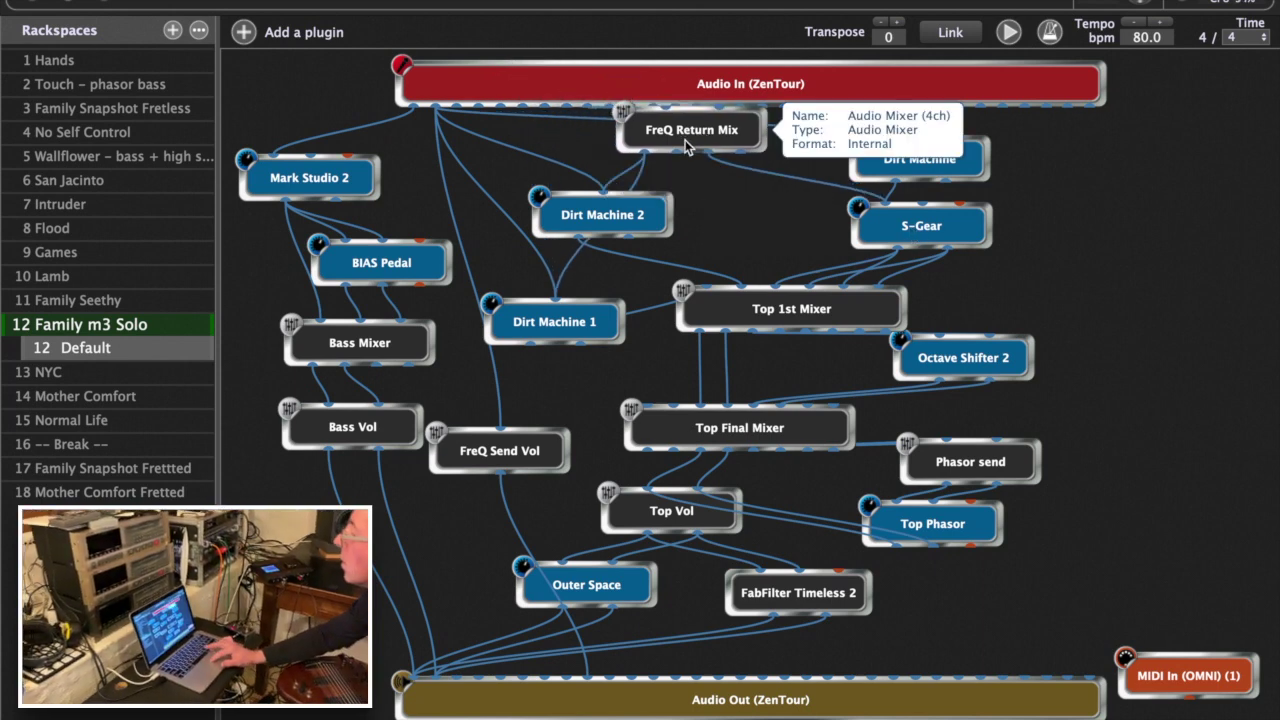
pyautogui.moveTo(685, 140); pyautogui.dragTo(757, 148)
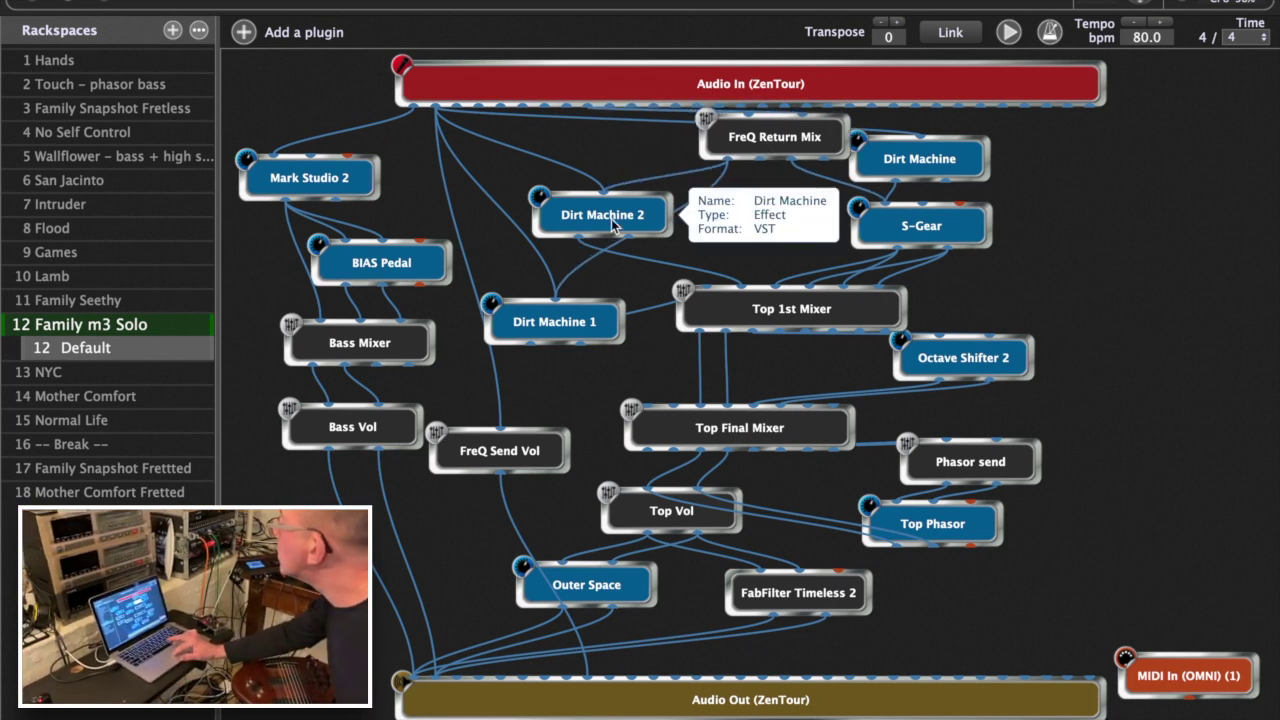
pyautogui.moveTo(762, 141); pyautogui.dragTo(745, 200)
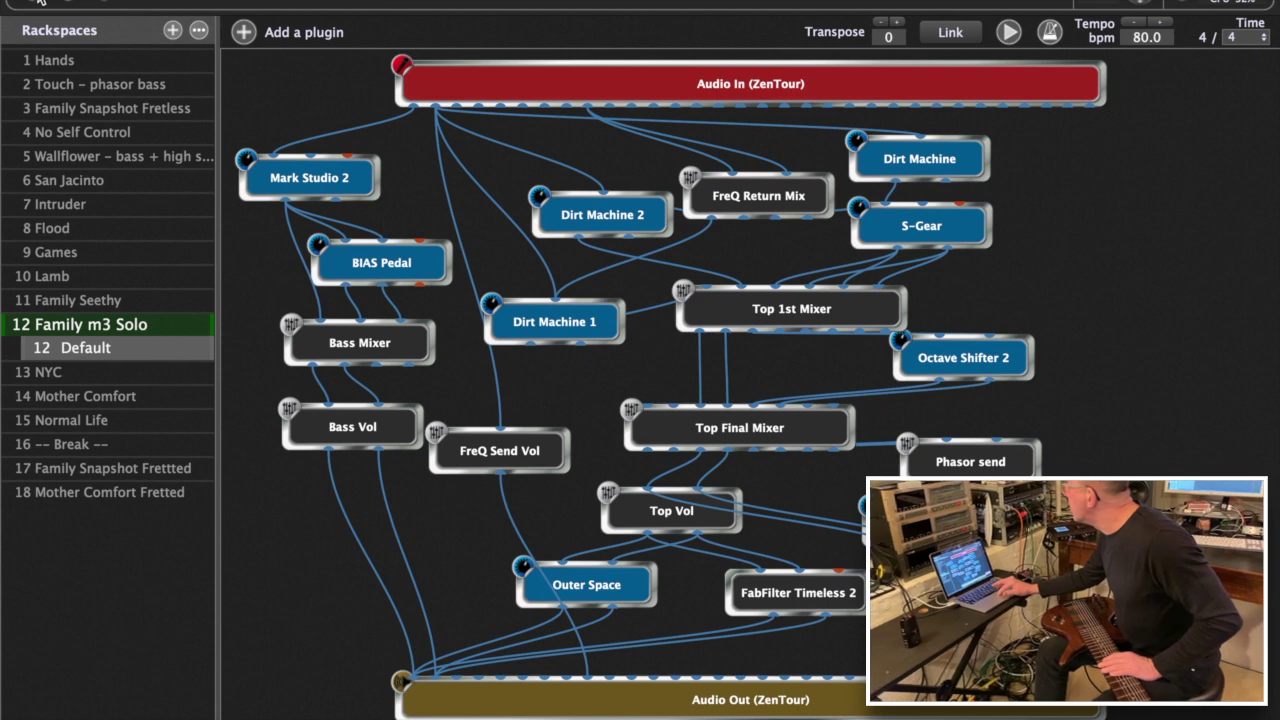
# Step: In the control panel, turn the FreQ Vol send button down to -∞
pyautogui.press('super+w')
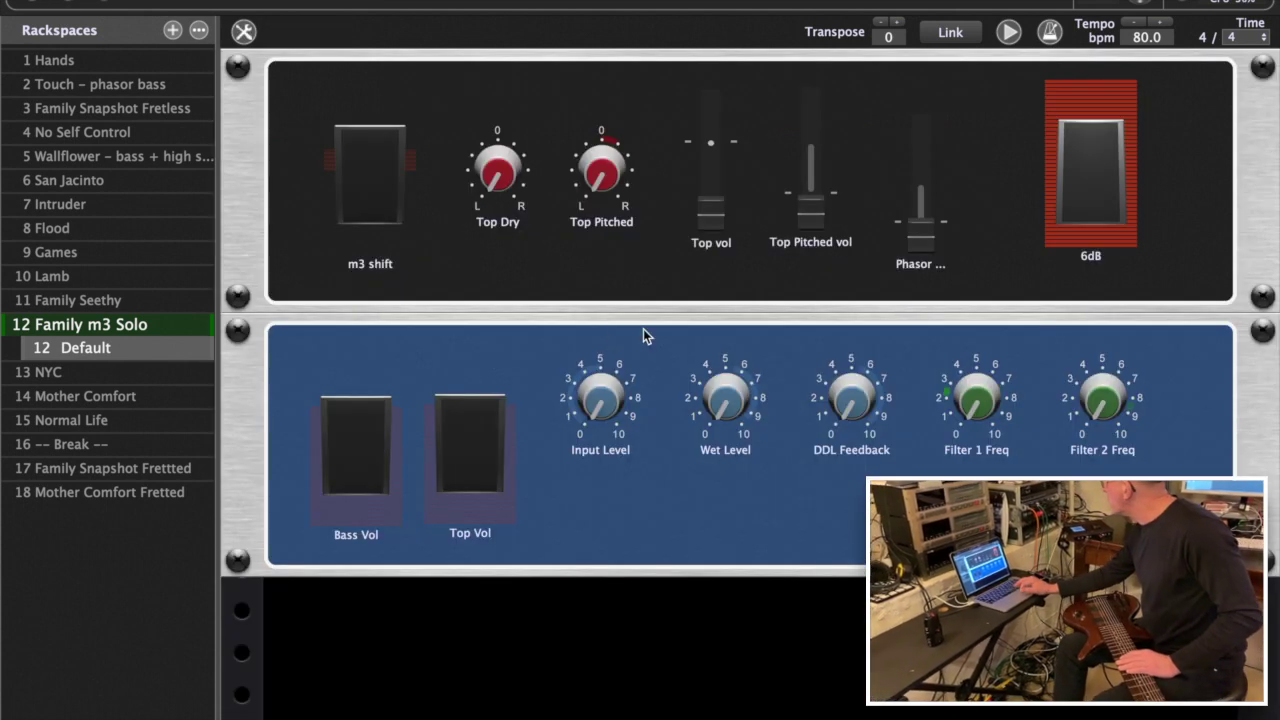
pyautogui.click(1122, 220)
pyautogui.click(1102, 214)
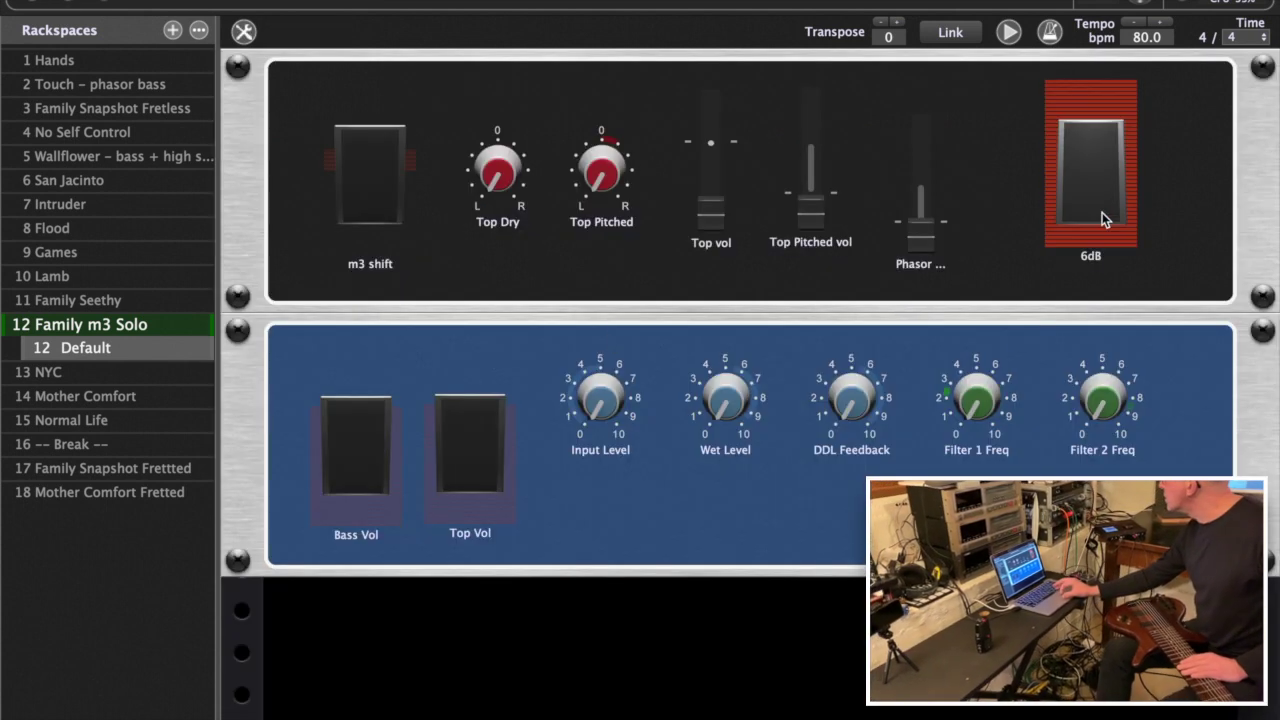
pyautogui.doubleClick(1102, 214)
pyautogui.click(414, 20)
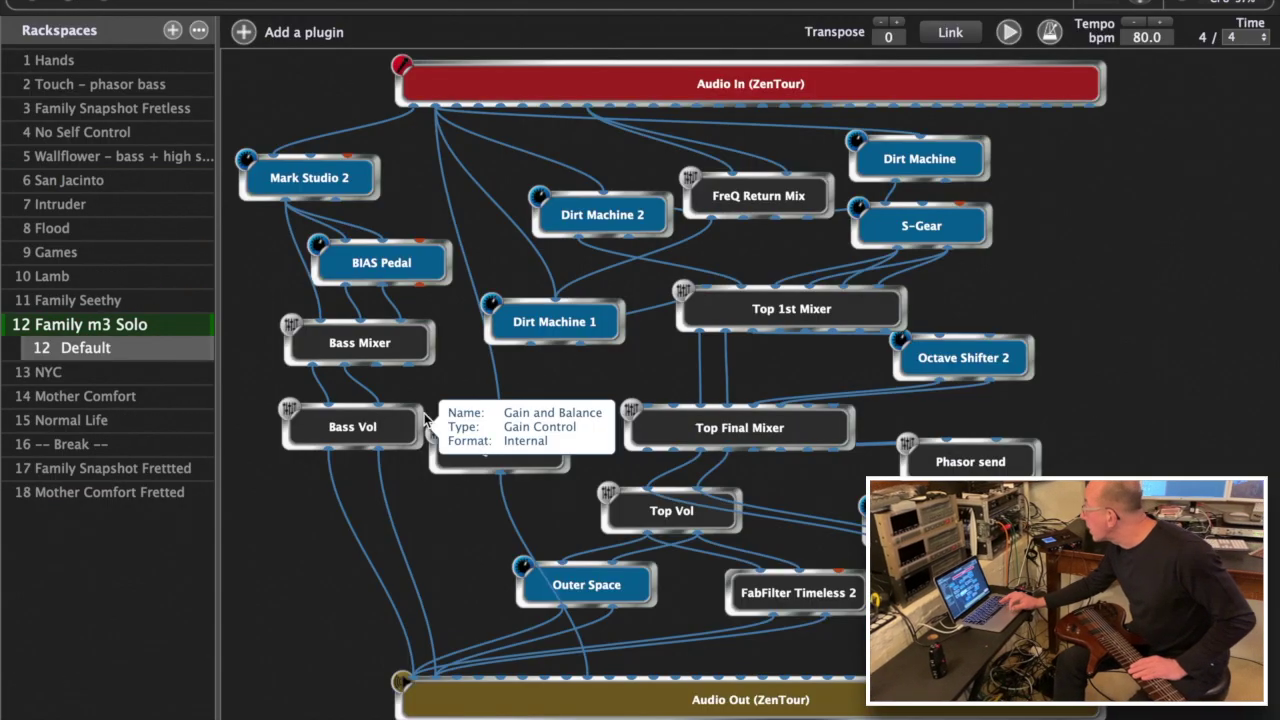
pyautogui.doubleClick(493, 451)
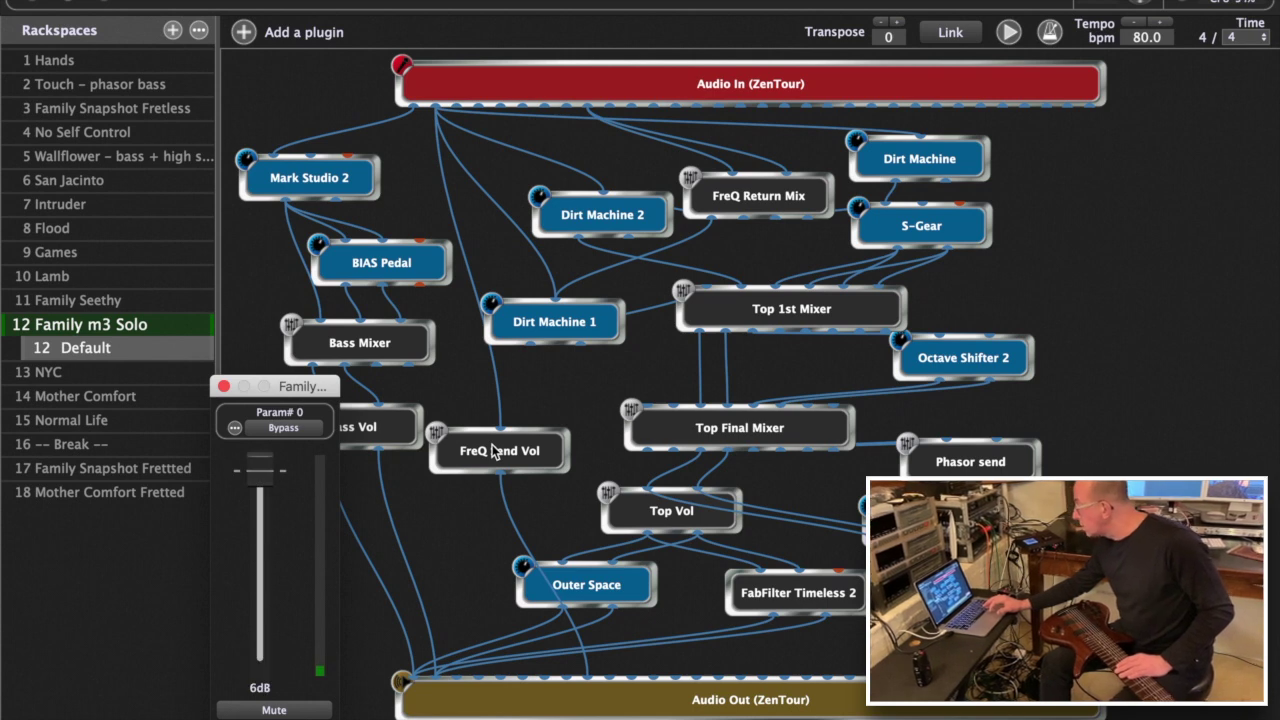
pyautogui.click(223, 387)
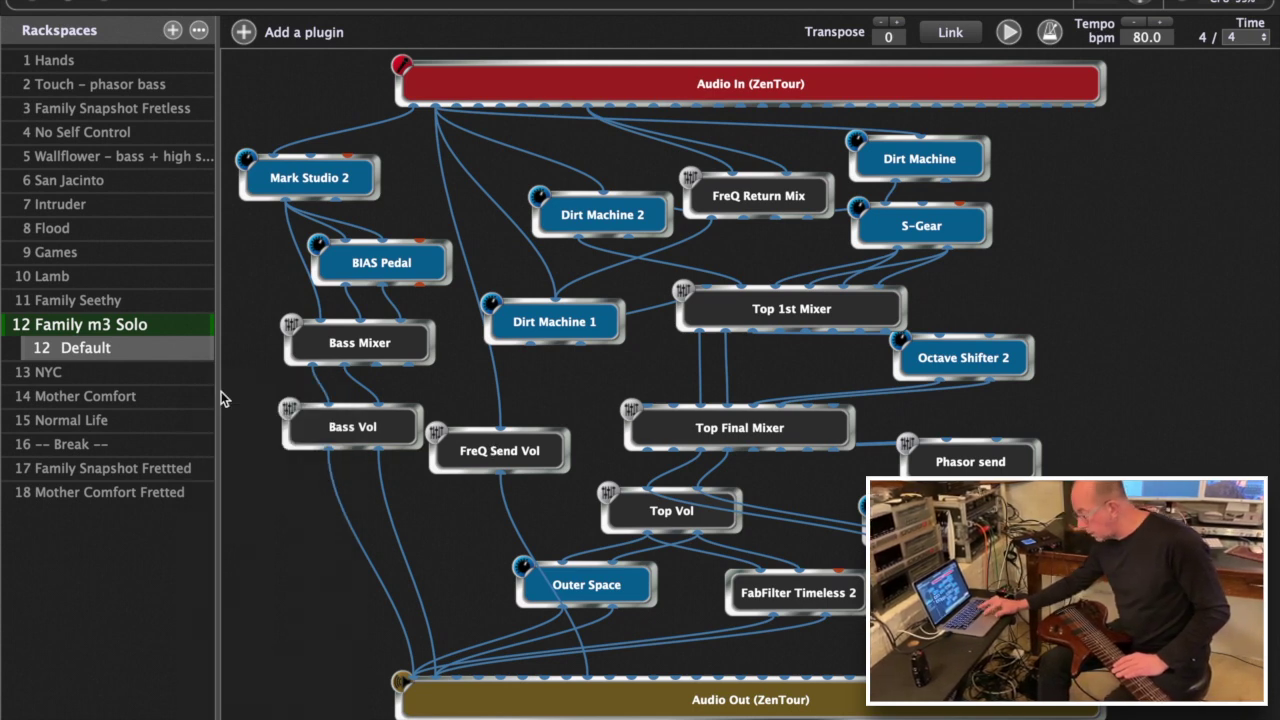